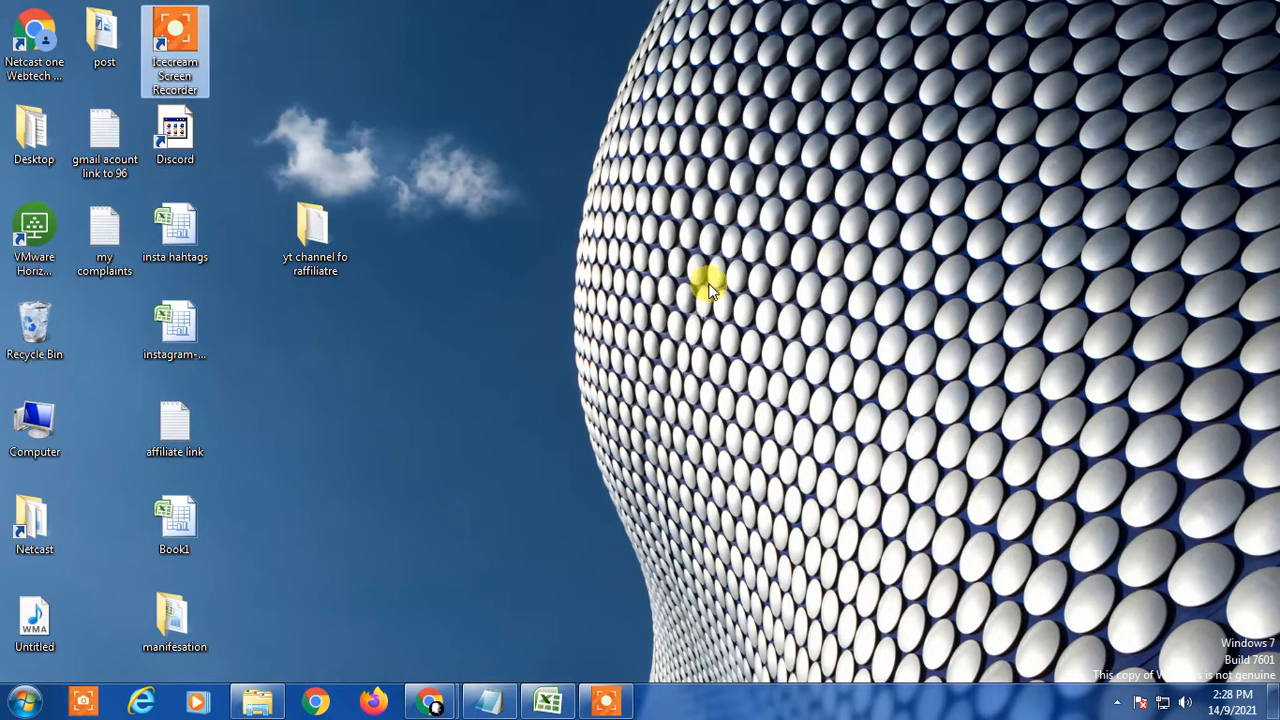
Switch to the Book1 workbook in Excel and examine the start, end and worked times for Monday to Wednesday.
left_click(822, 335)
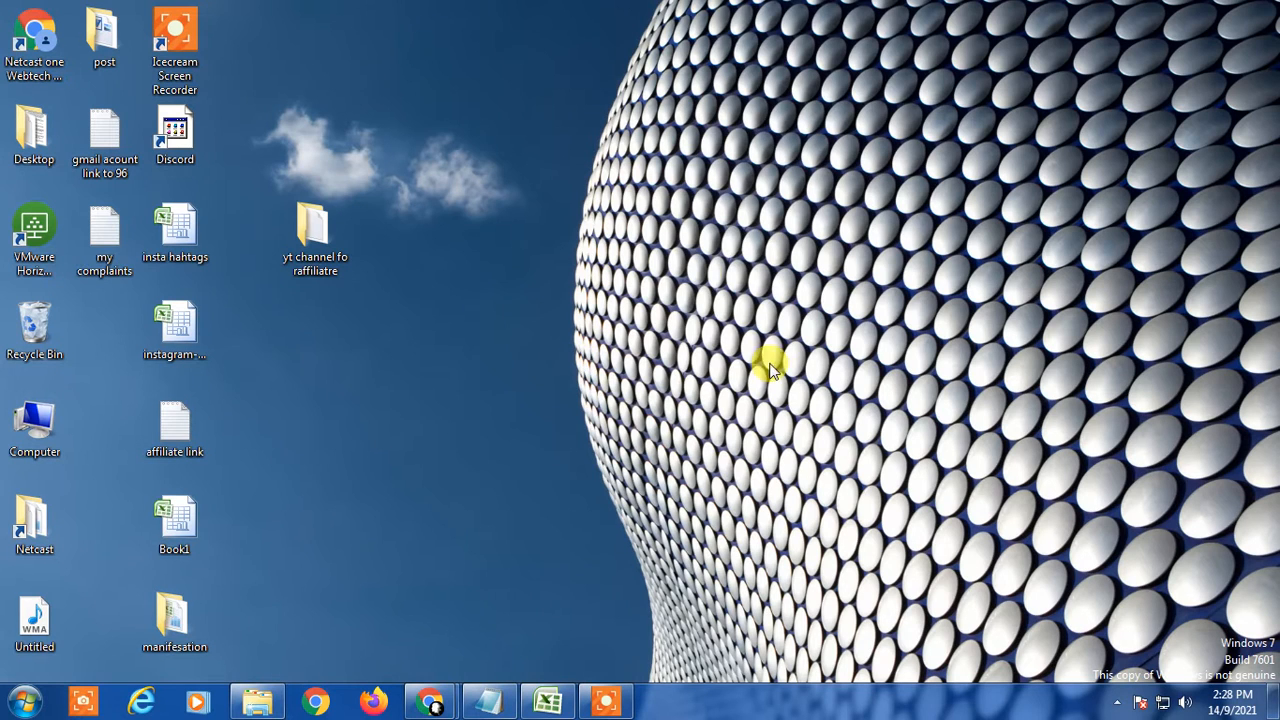
left_click(547, 705)
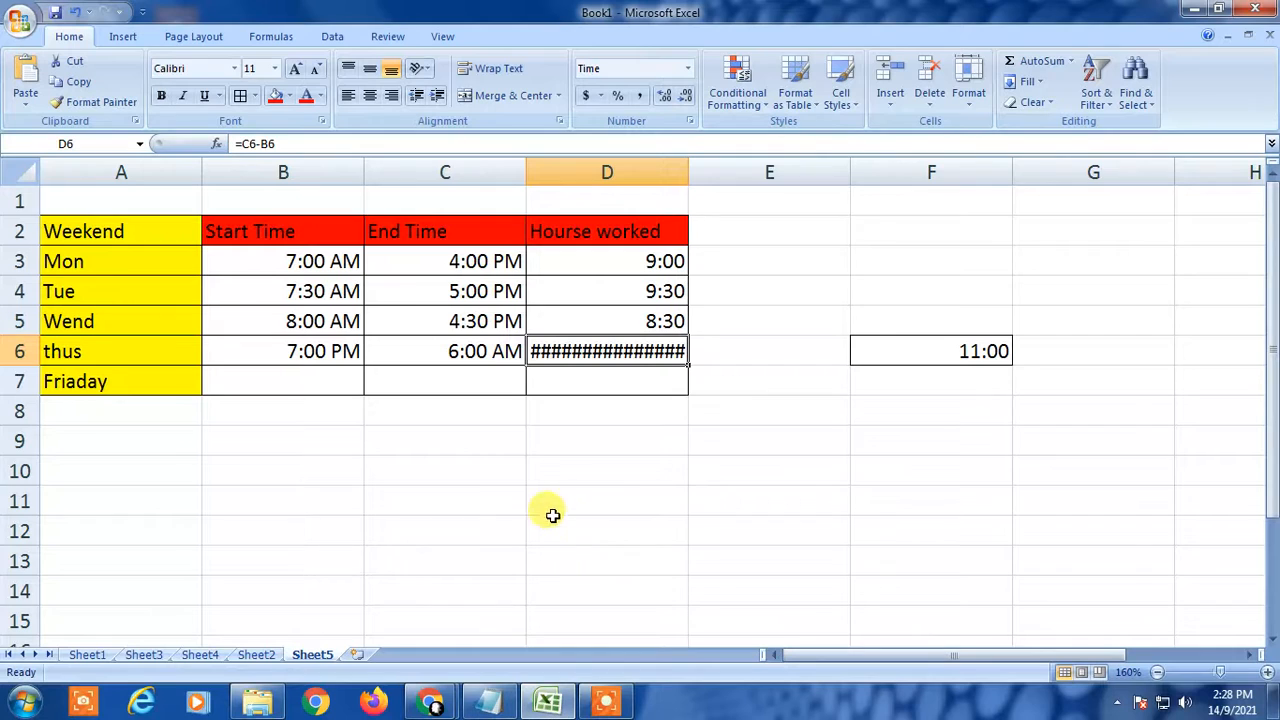
left_click(423, 459)
left_click(188, 252)
left_click(290, 252)
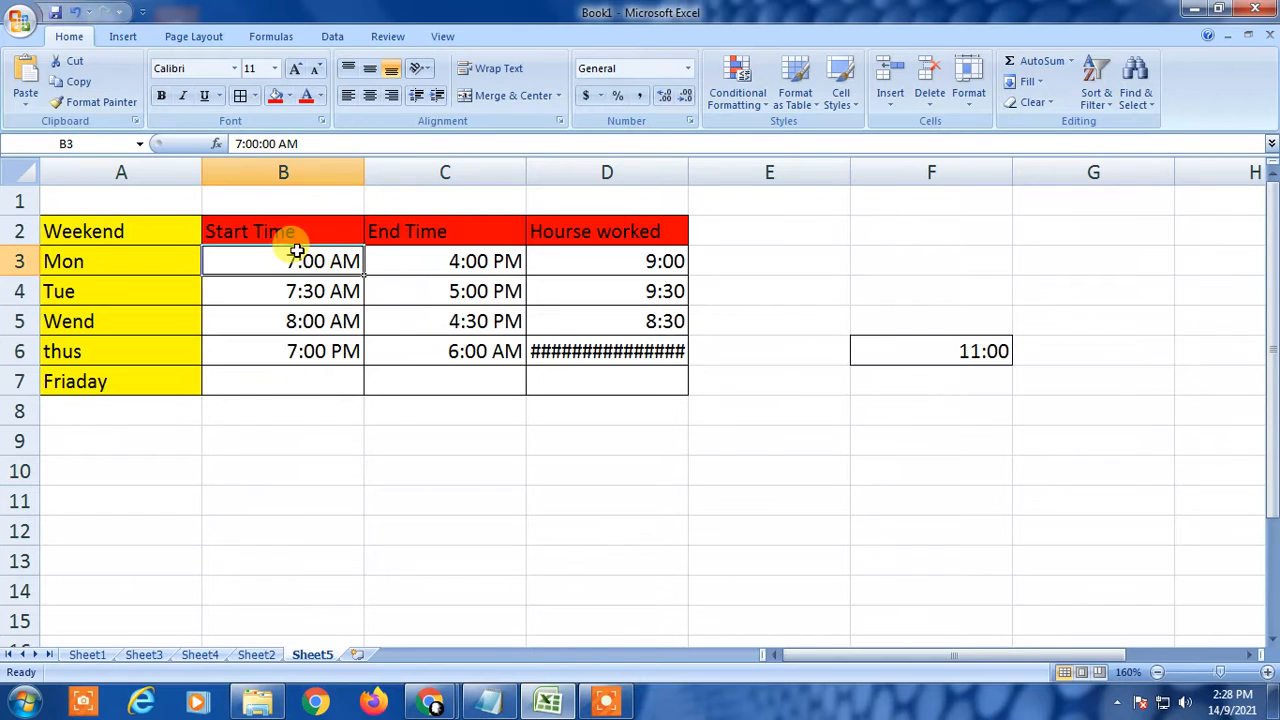
left_click(536, 252)
left_click_drag(650, 256, 648, 318)
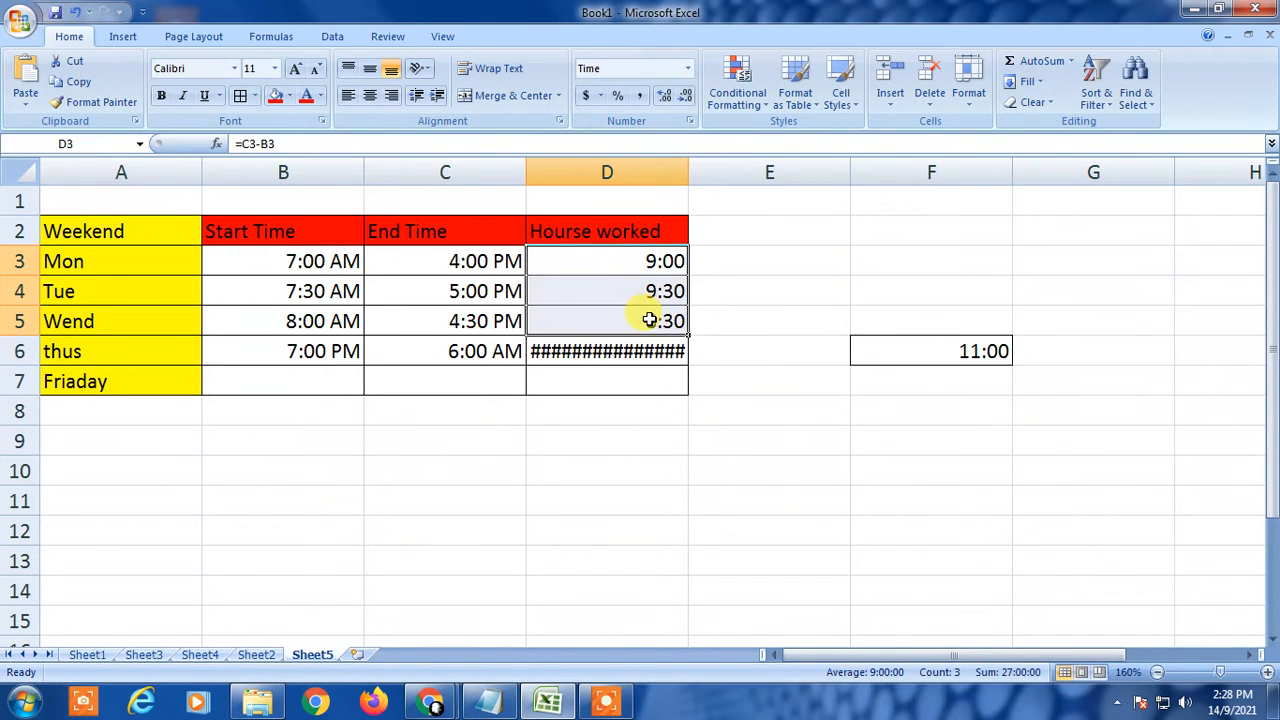
left_click(289, 258)
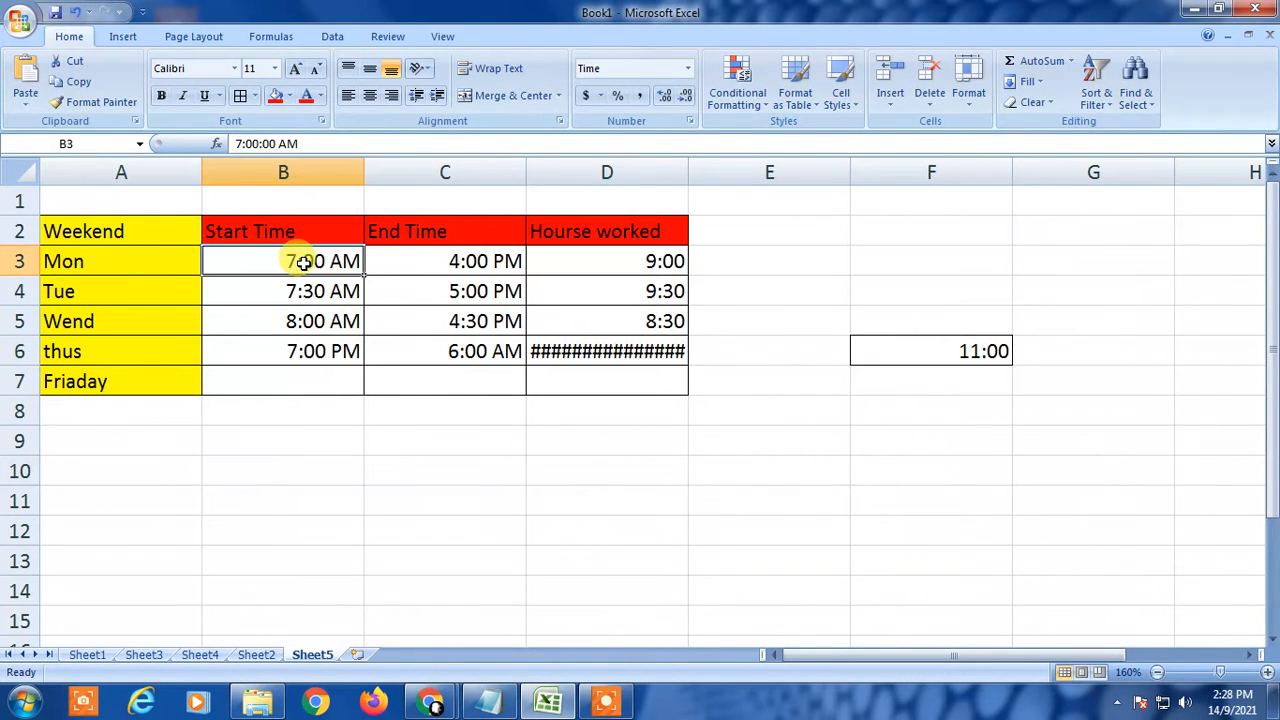
left_click(423, 258)
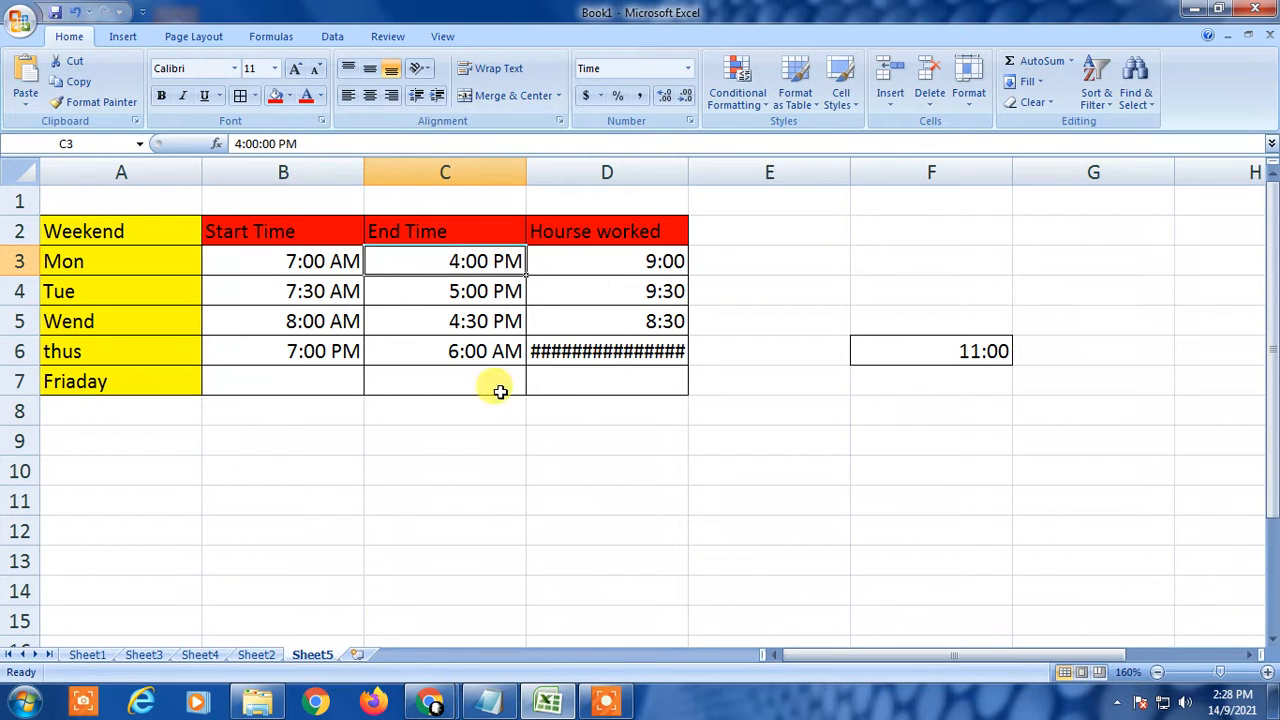
Examine the overnight start and end times and the hours-worked cell in the "thus" row.
left_click(303, 353)
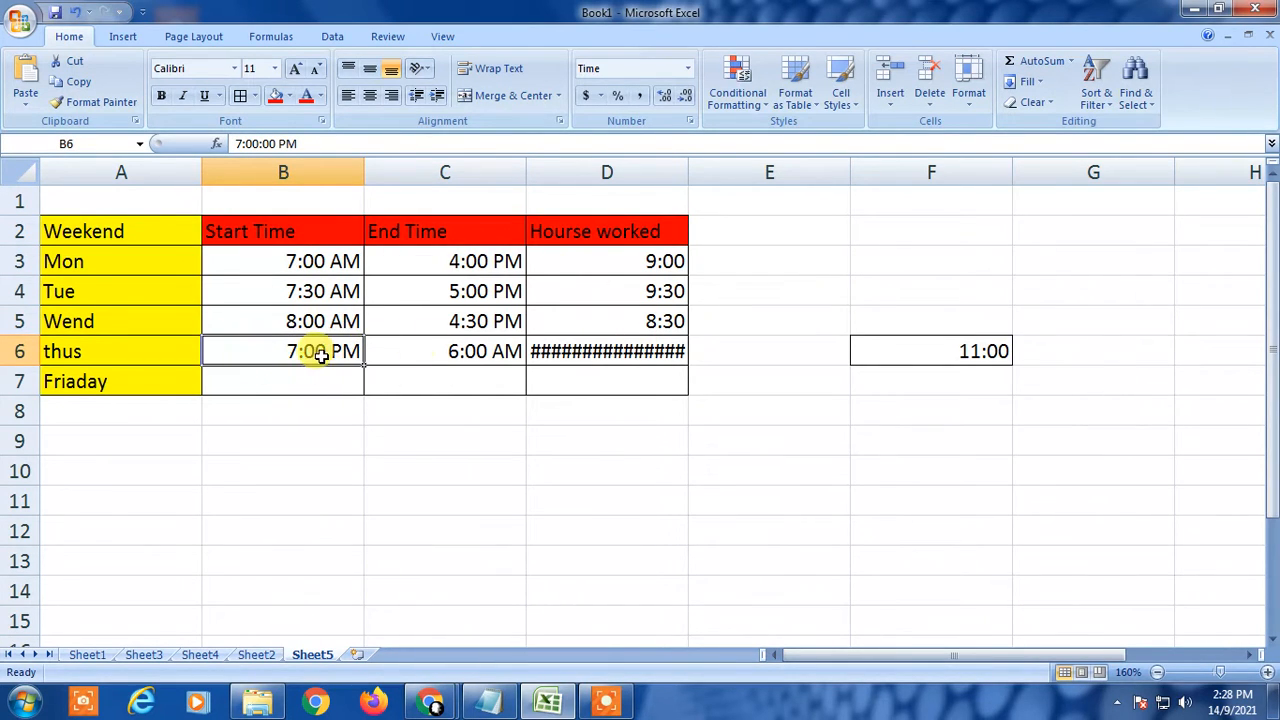
left_click(476, 353)
left_click(285, 358)
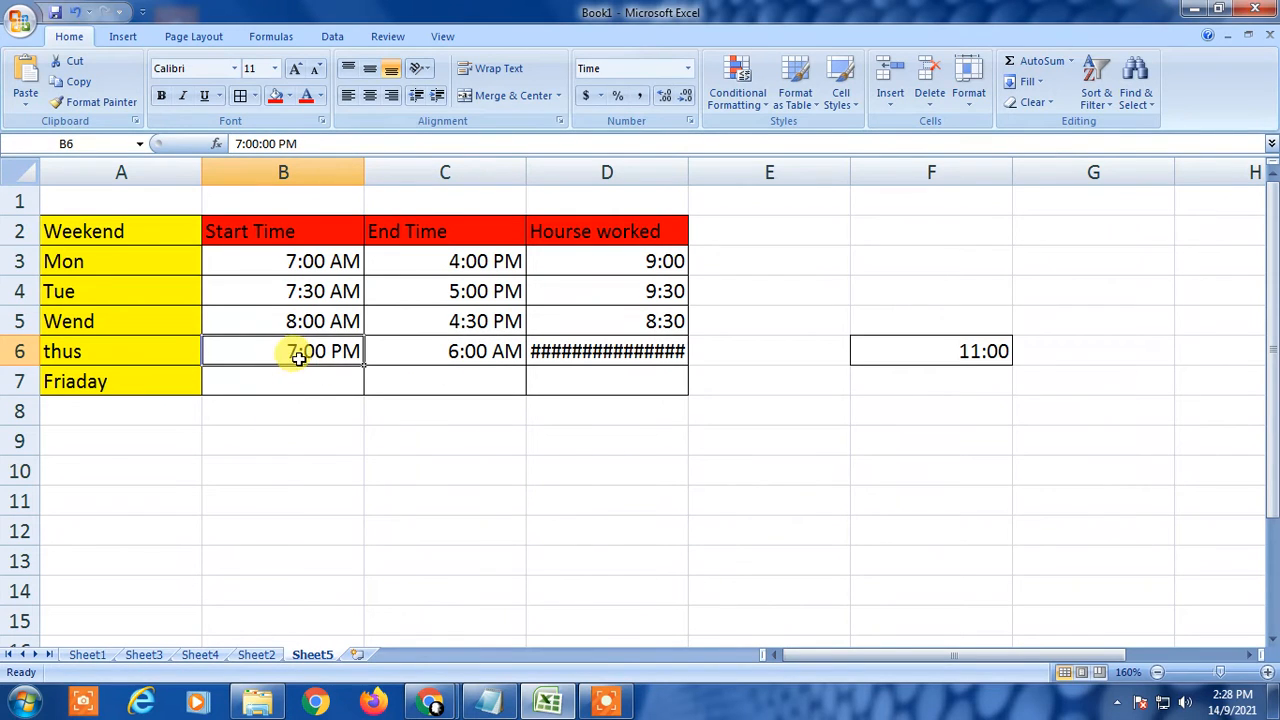
left_click(452, 350)
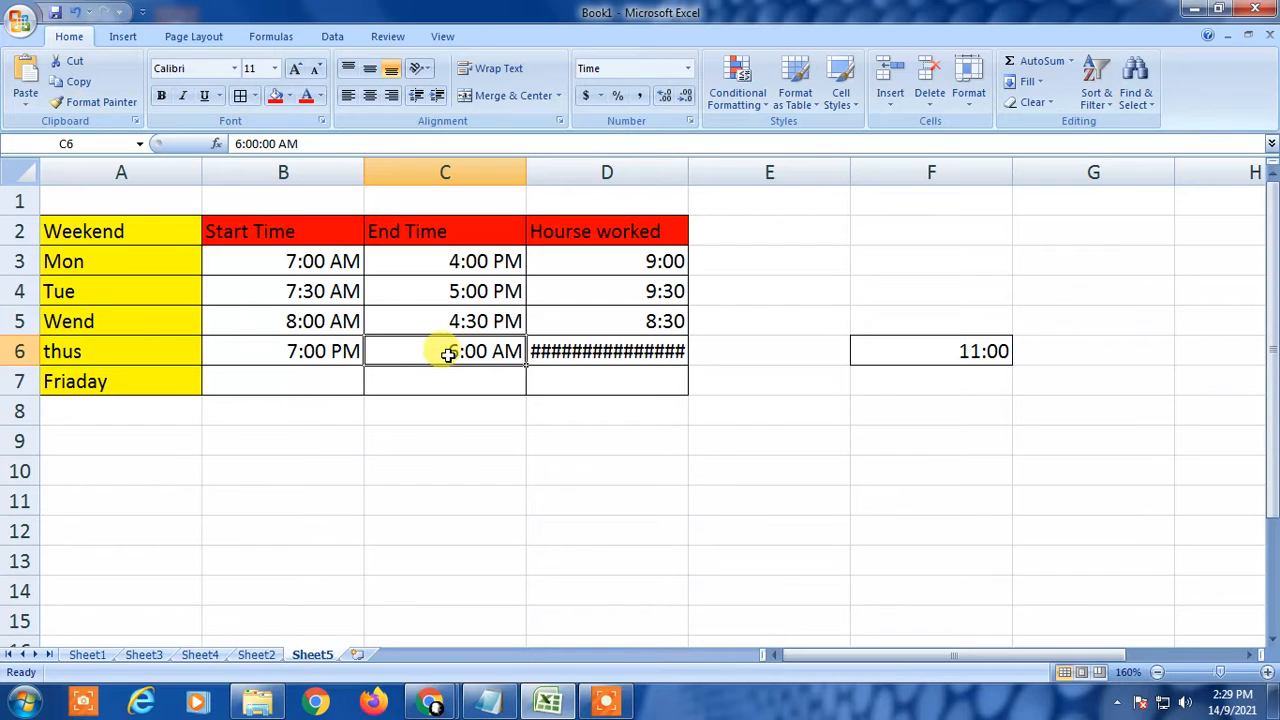
left_click(414, 402)
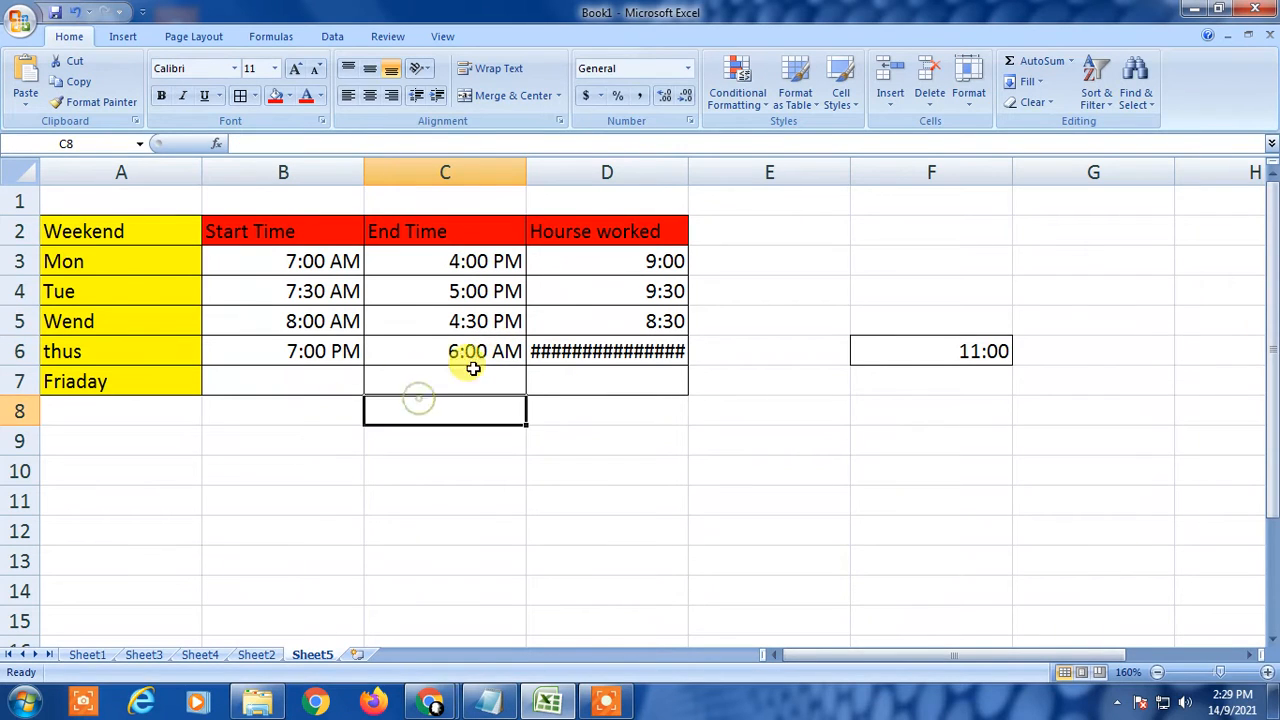
left_click(603, 355)
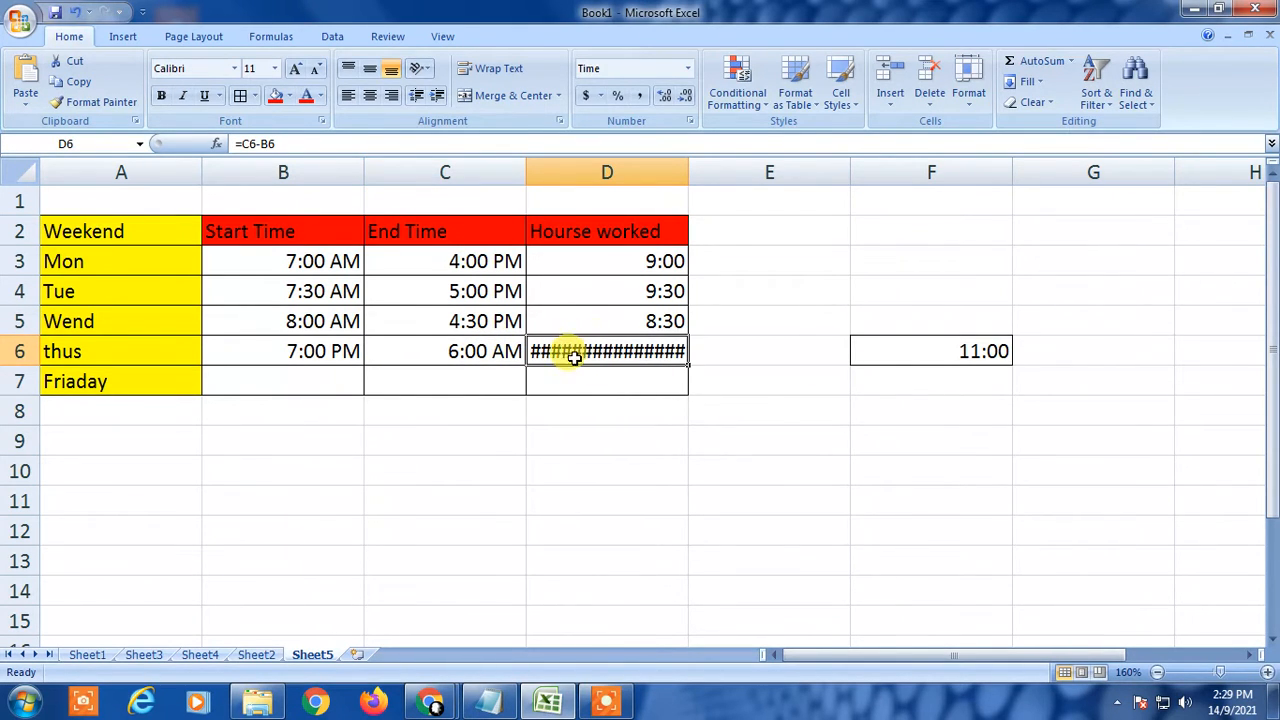
left_click(569, 378)
left_click(617, 350)
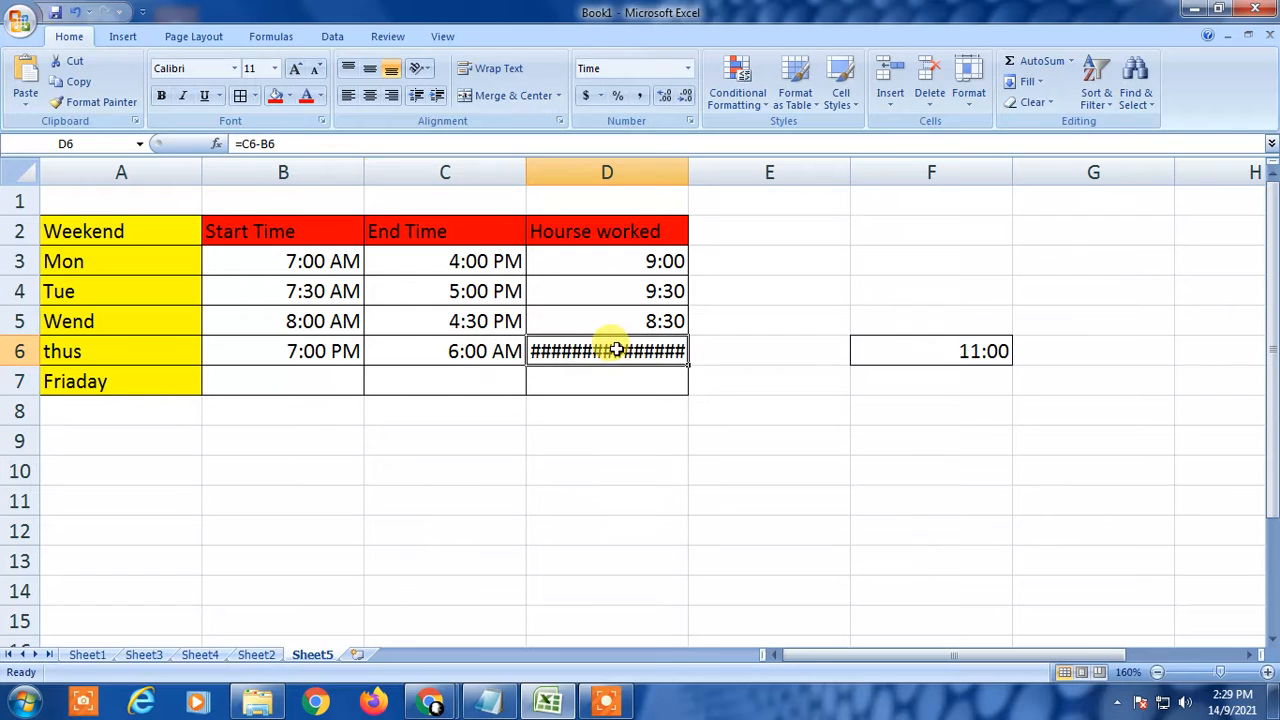
Compare Monday's times and hours-worked formula in row 3 with those of the "thus" row.
left_click(622, 263)
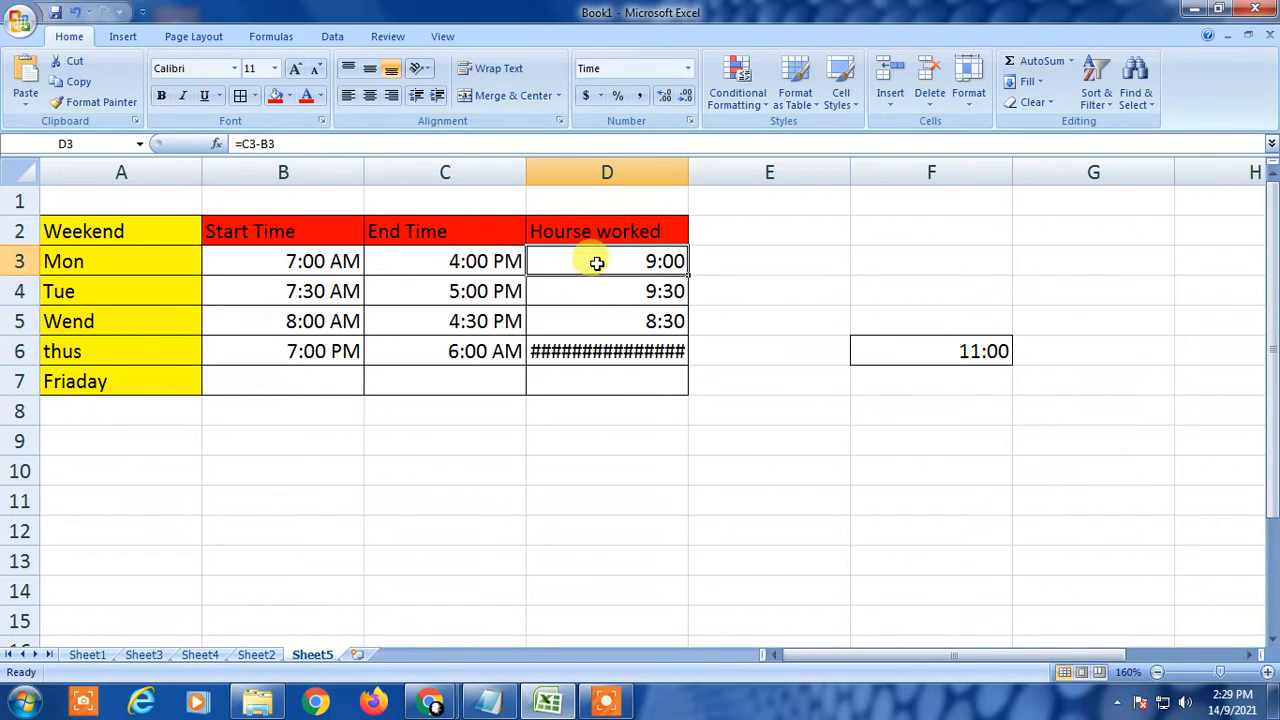
left_click(345, 261)
left_click(429, 259)
left_click(610, 268)
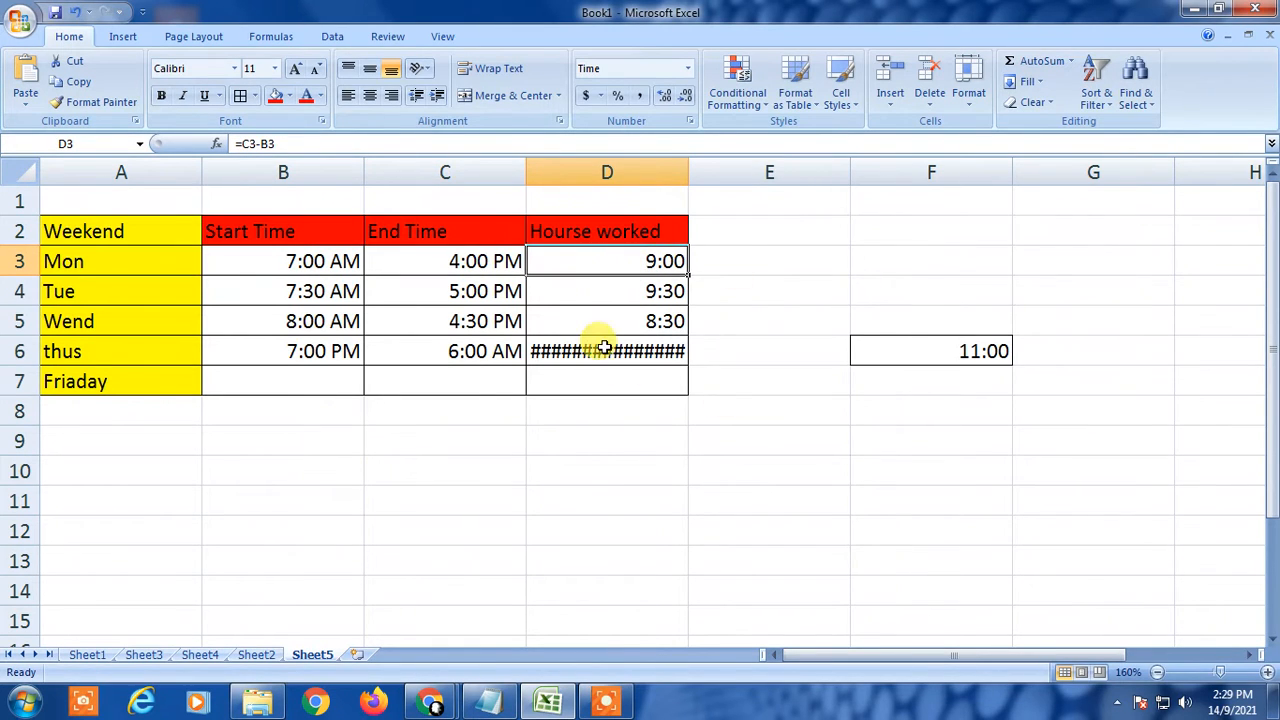
left_click(601, 345)
left_click(438, 355)
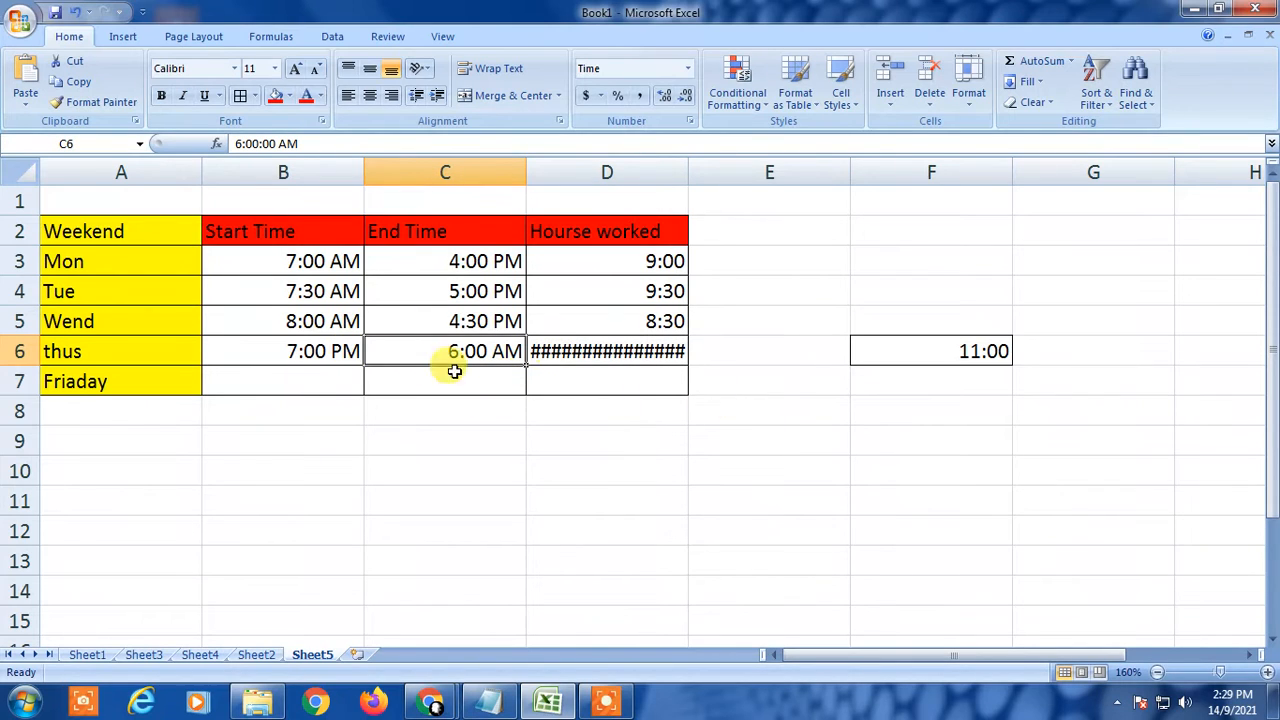
left_click(289, 354)
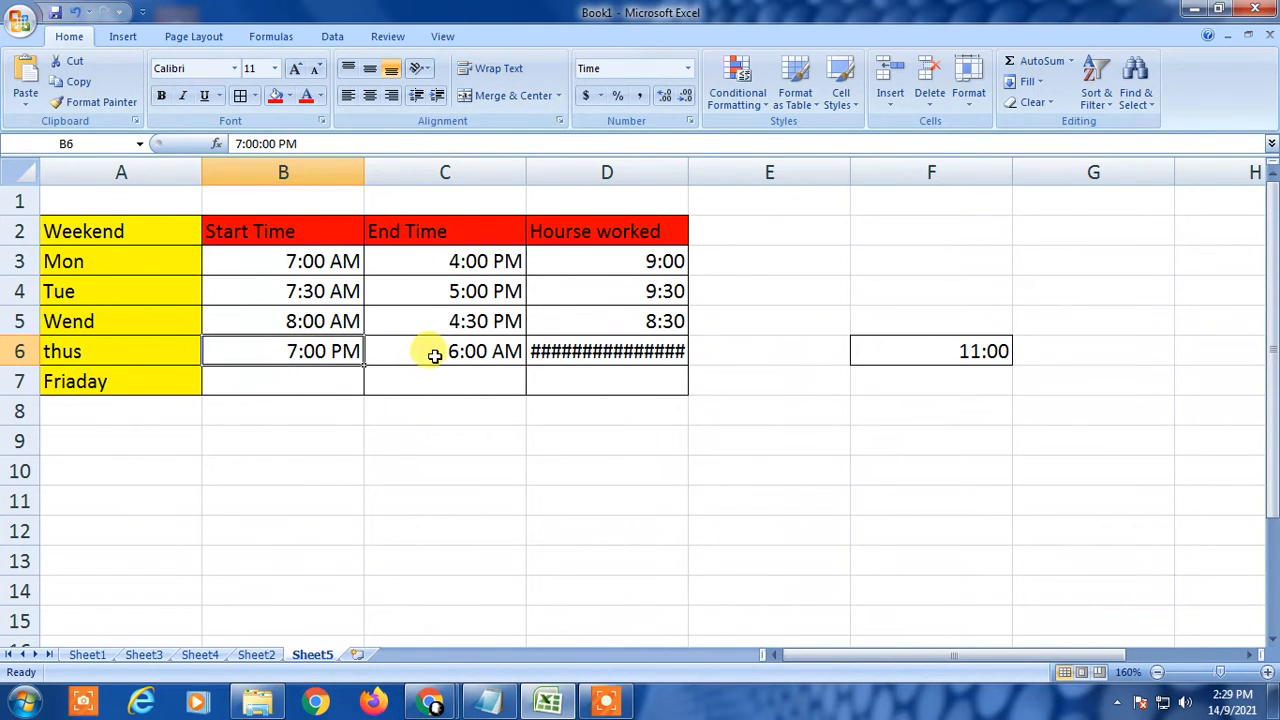
left_click(378, 354)
left_click(629, 358)
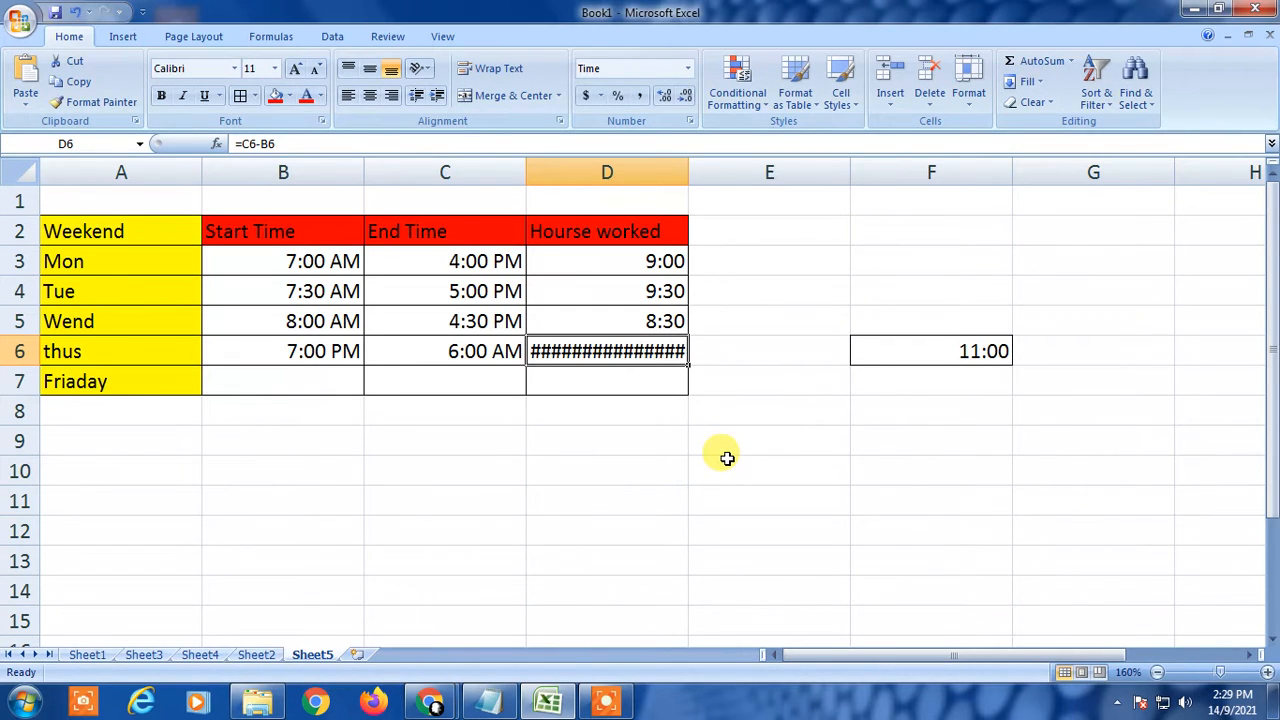
Clear the hours-worked formula from cell D6 in the "thus" row, keeping that cell selected.
key("Delete")
key("Up")
key("Up")
key("Up")
key("Up")
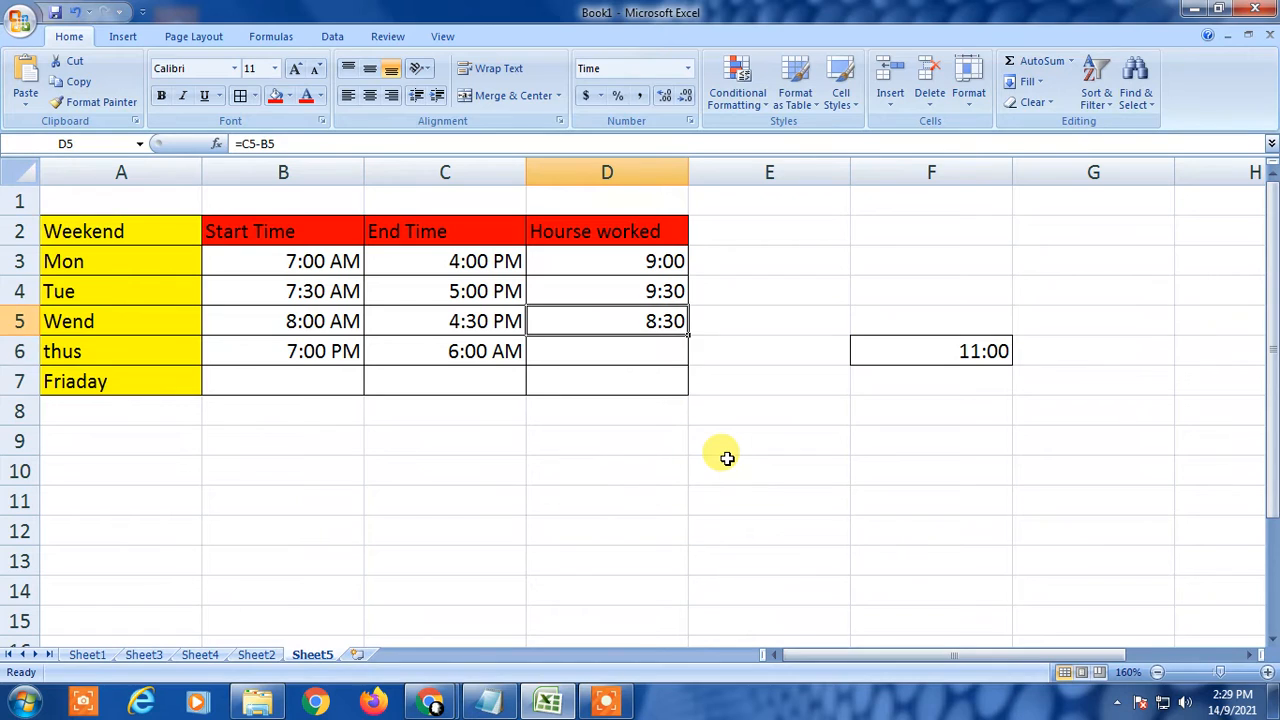
key("Down")
key("Down")
key("Down")
key("Up")
key("Up")
key("Up")
key("Down")
key("Down")
key("Down")
key("Down")
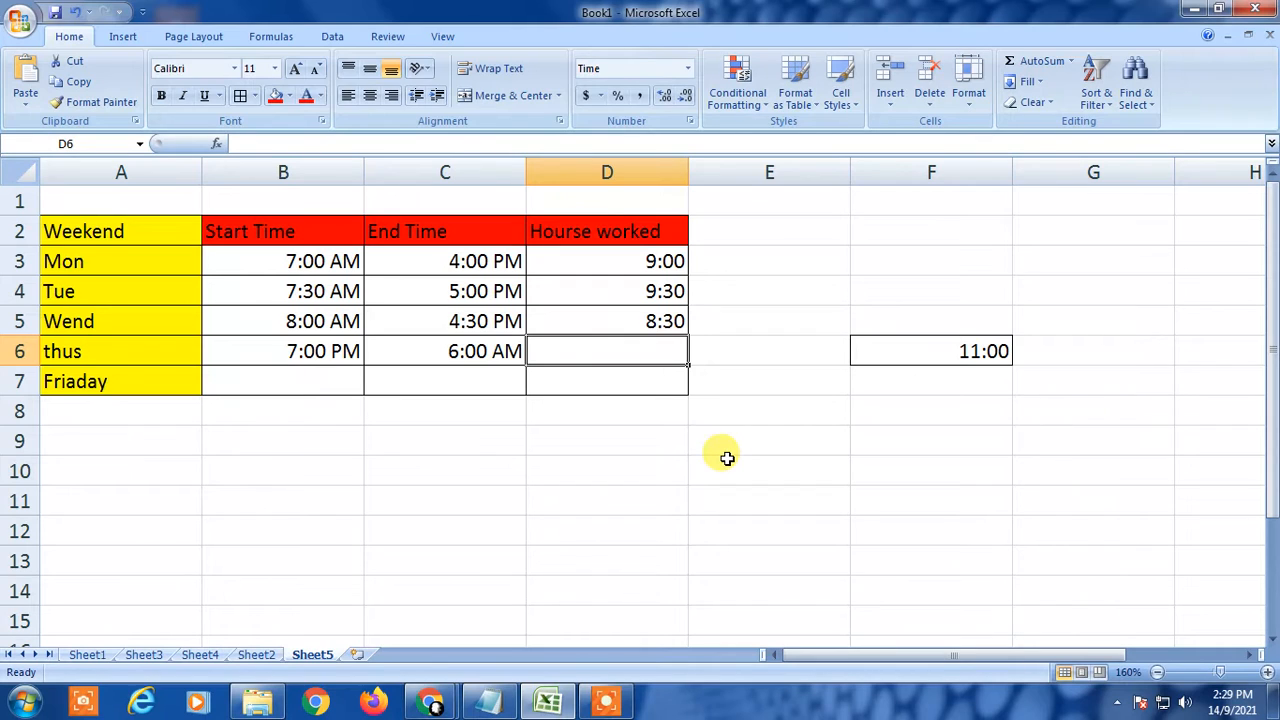
Begin an IF formula in D6 with the logical test B6>C6.
type("=")
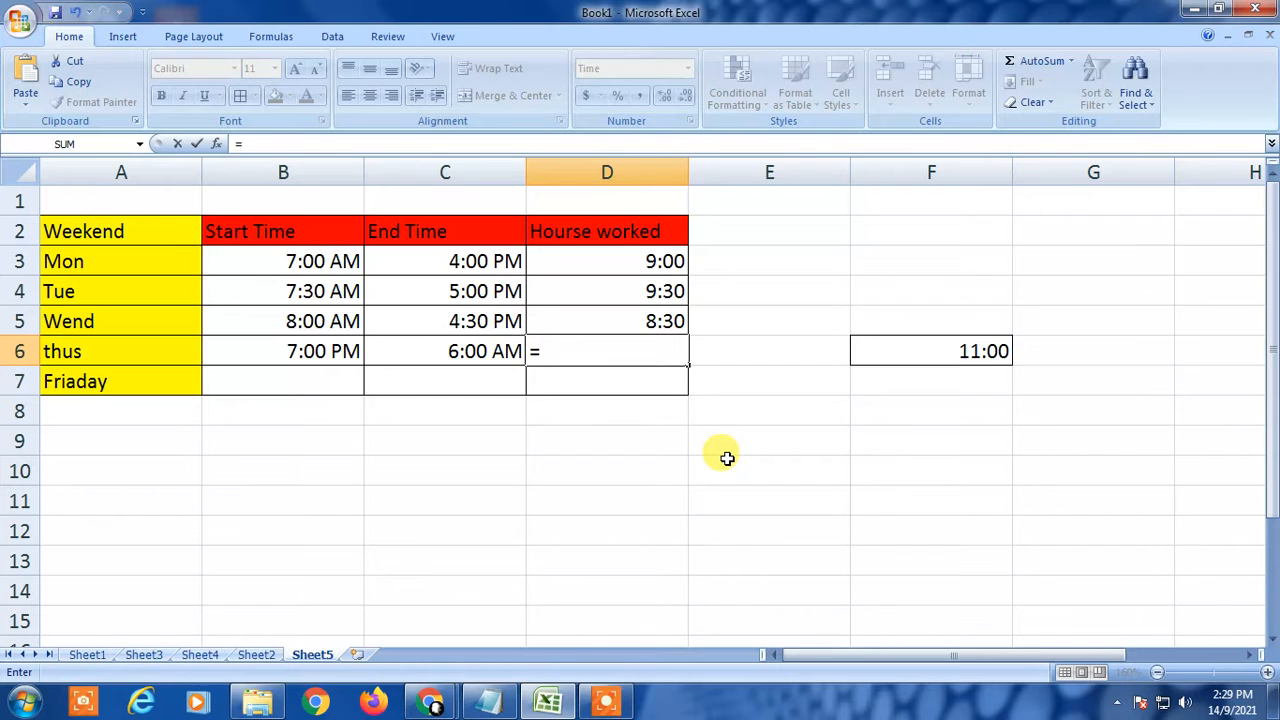
type("if")
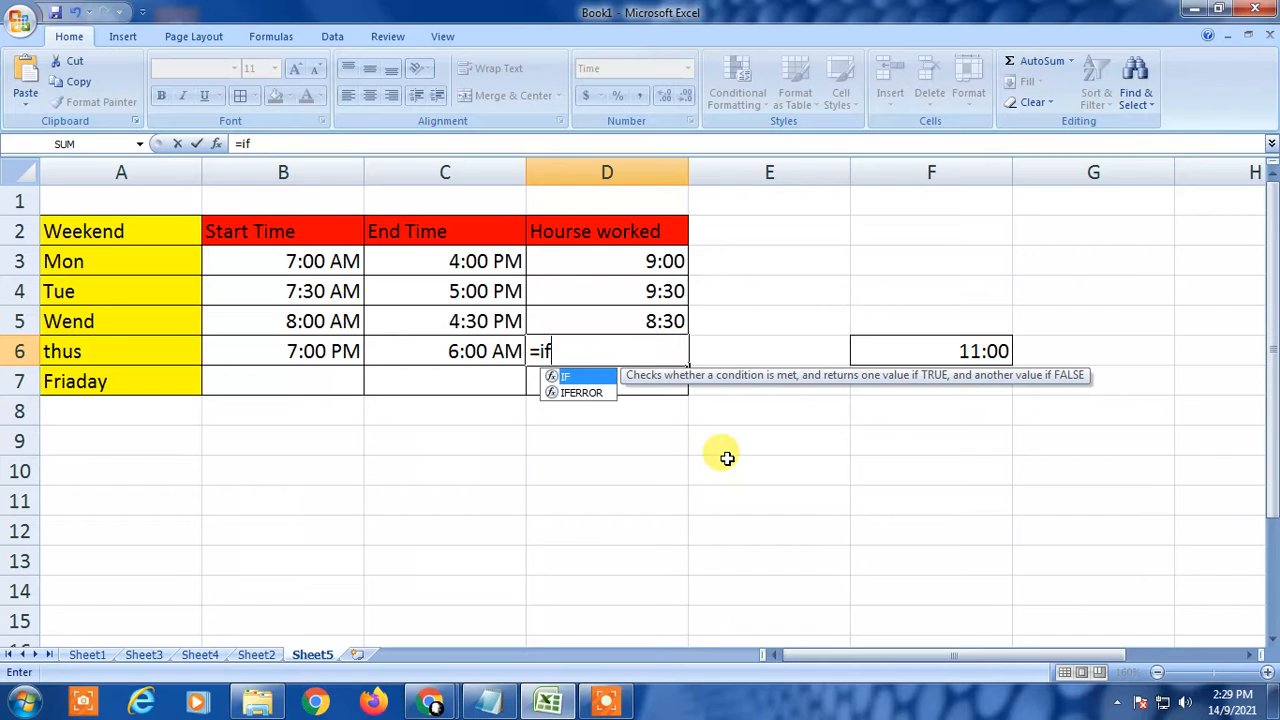
key("Tab")
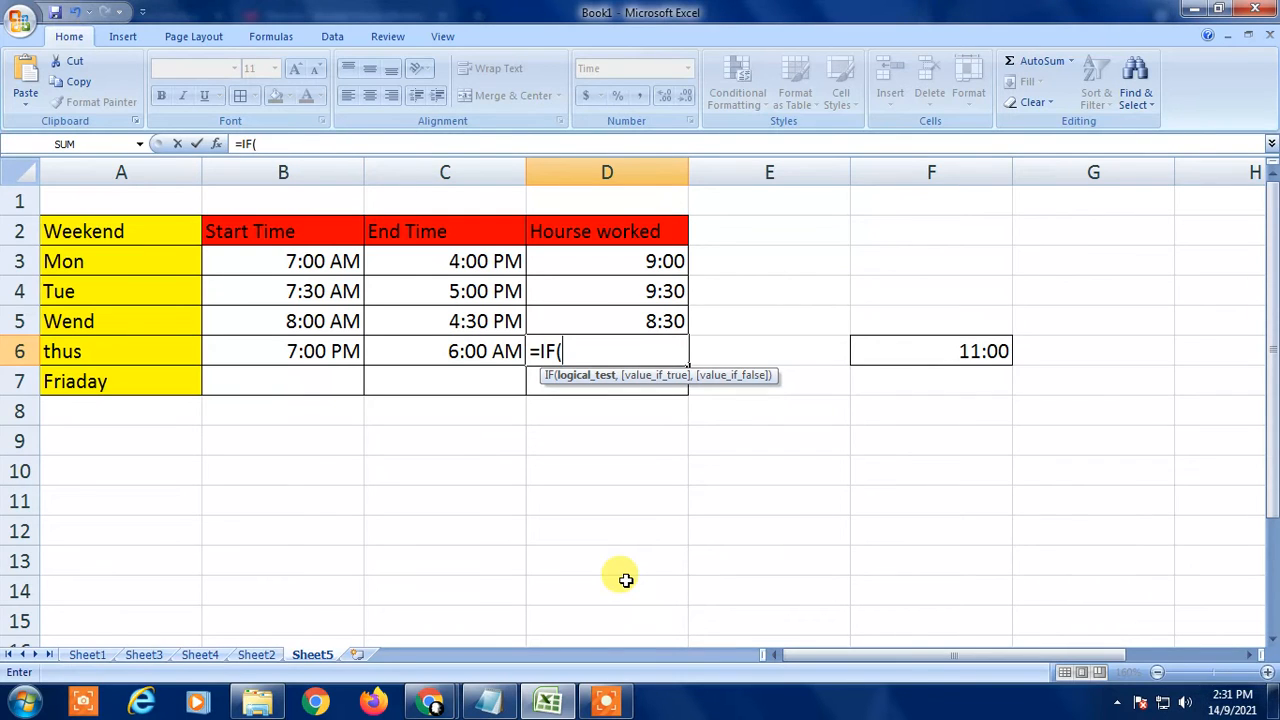
left_click(314, 351)
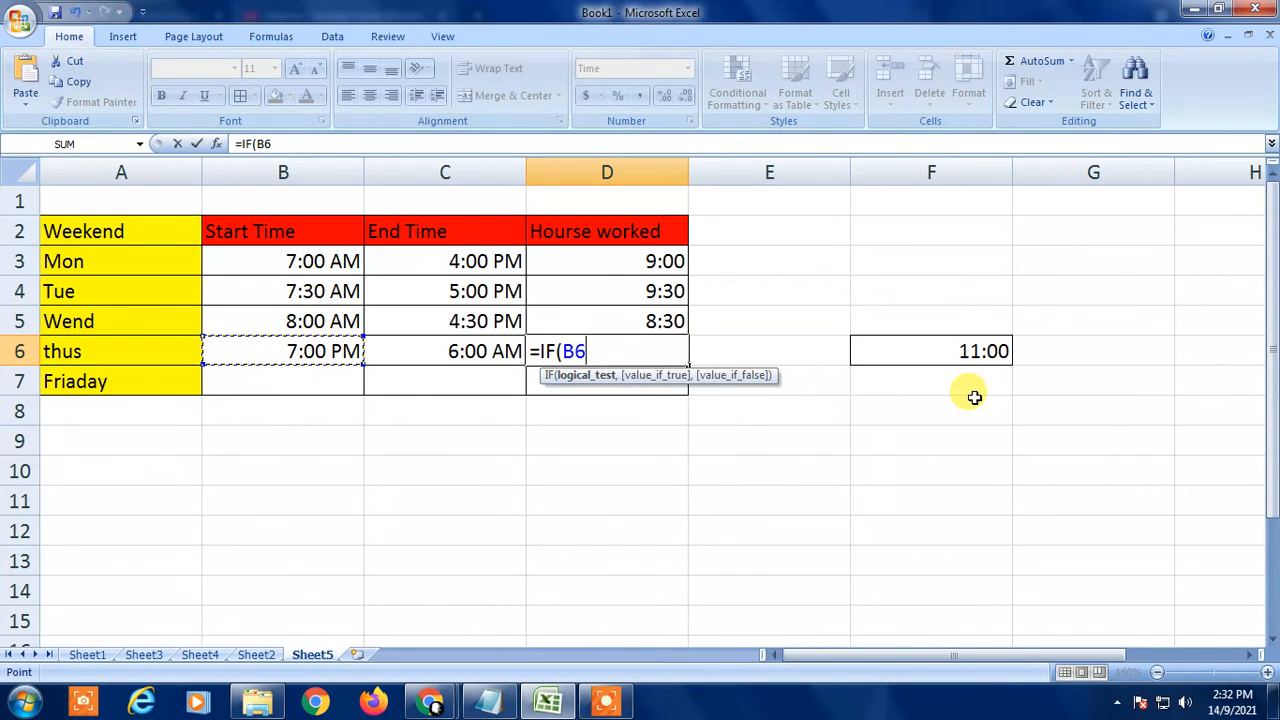
type(">")
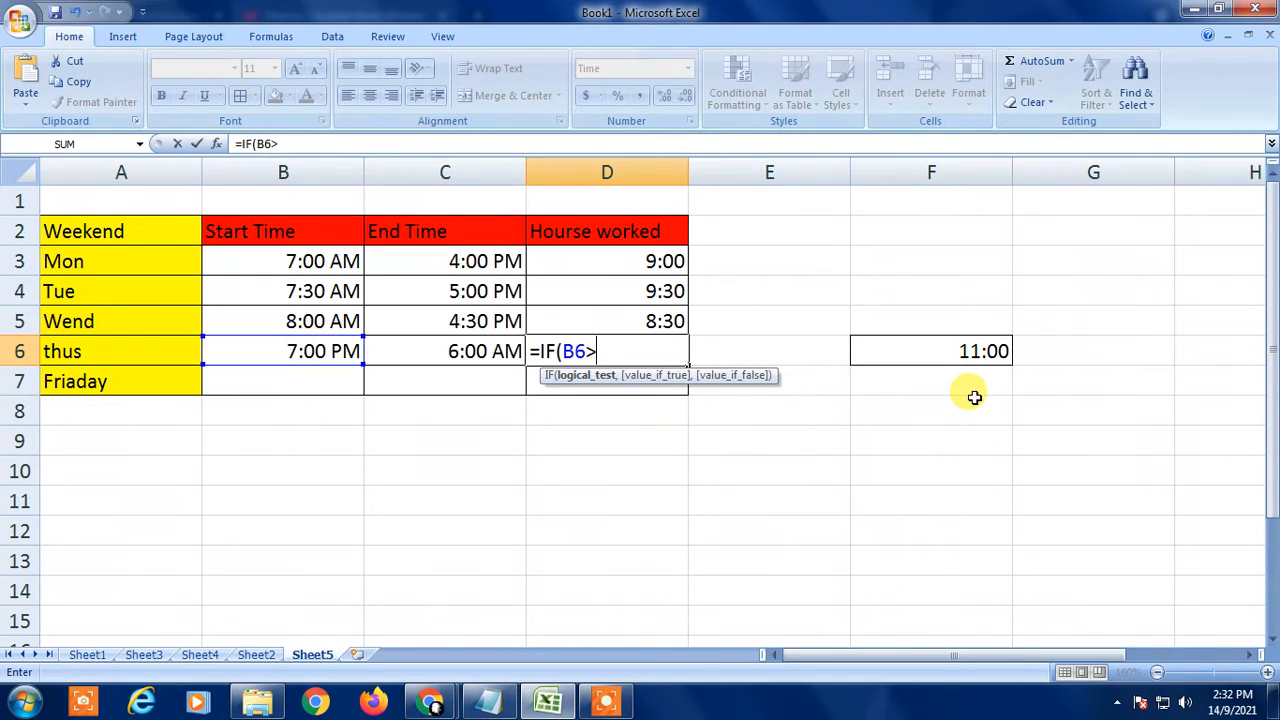
left_click(456, 351)
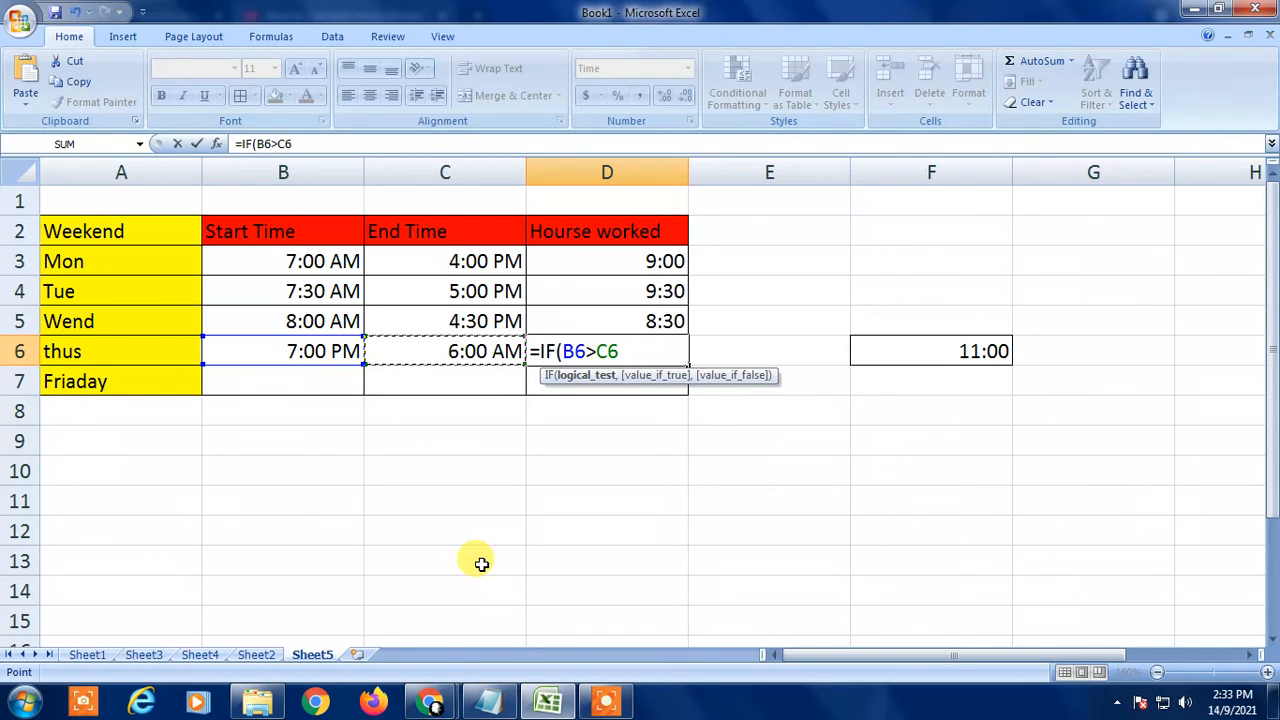
type("+1")
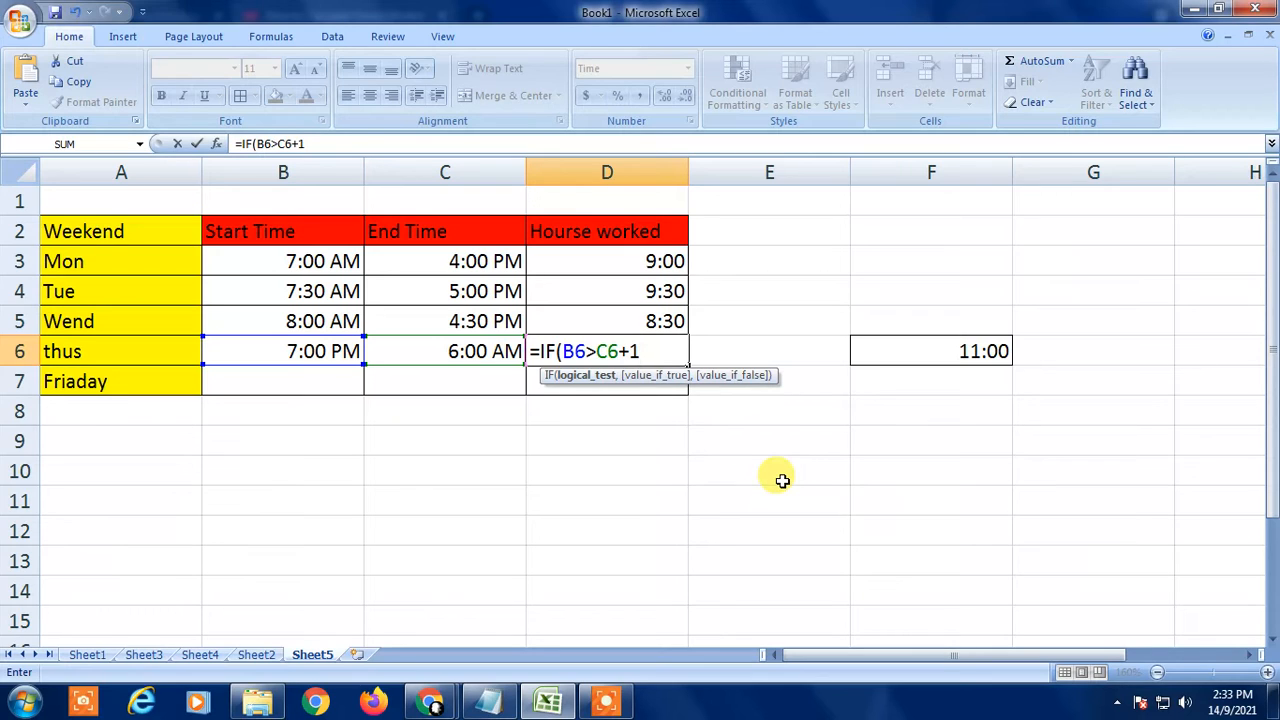
key("BackSpace")
type("2")
key("BackSpace")
type("1")
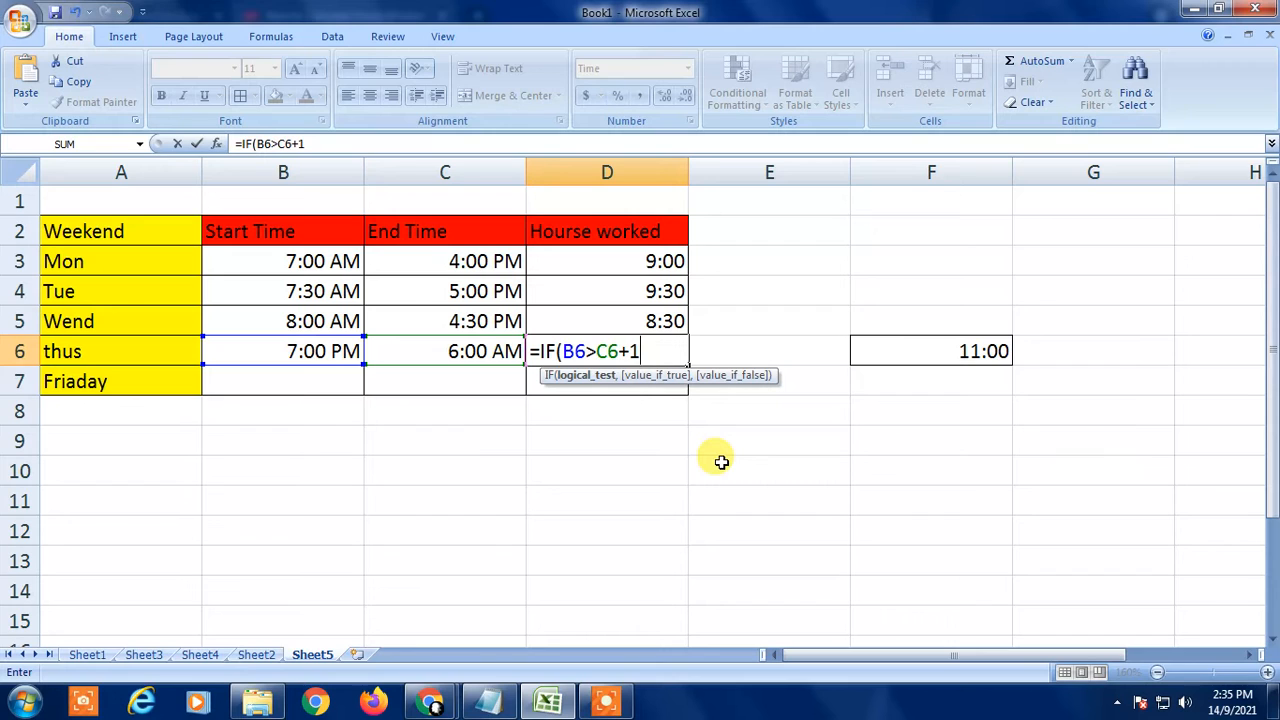
key("BackSpace")
key("BackSpace")
Add C6+1 as the value-if-true argument of the IF formula in D6, leaving the function open for editing.
type(",")
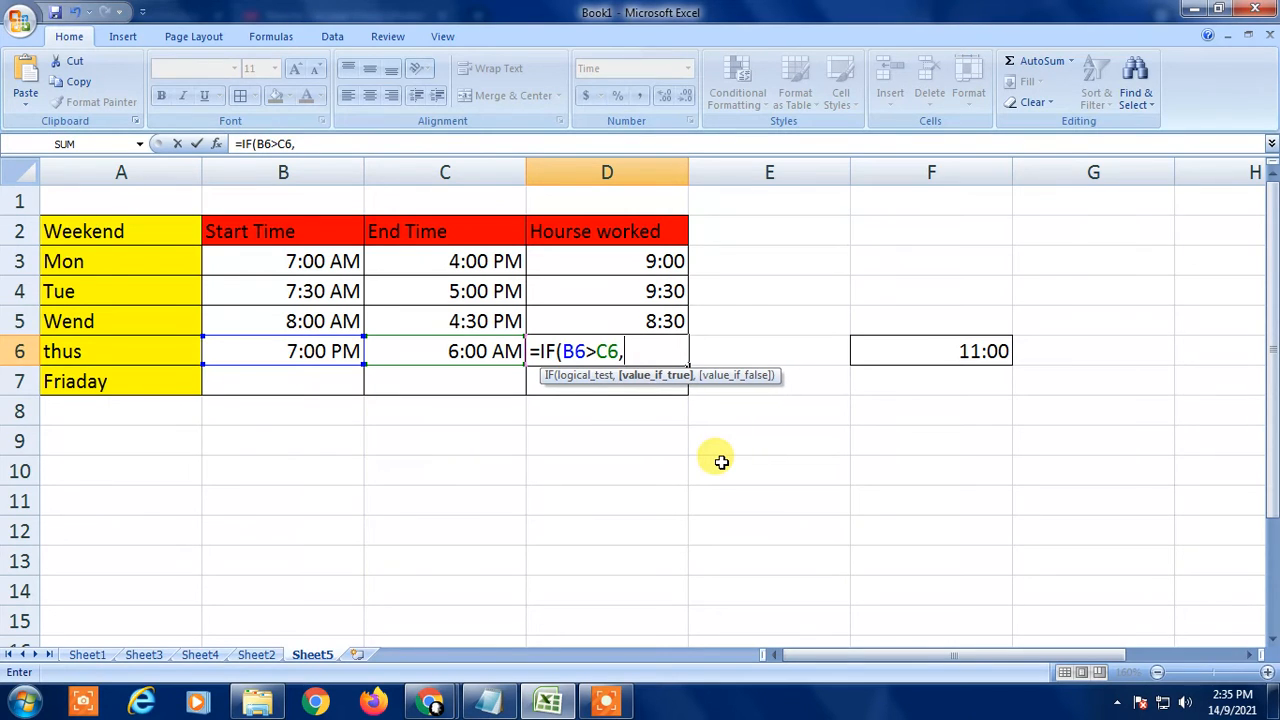
left_click(490, 352)
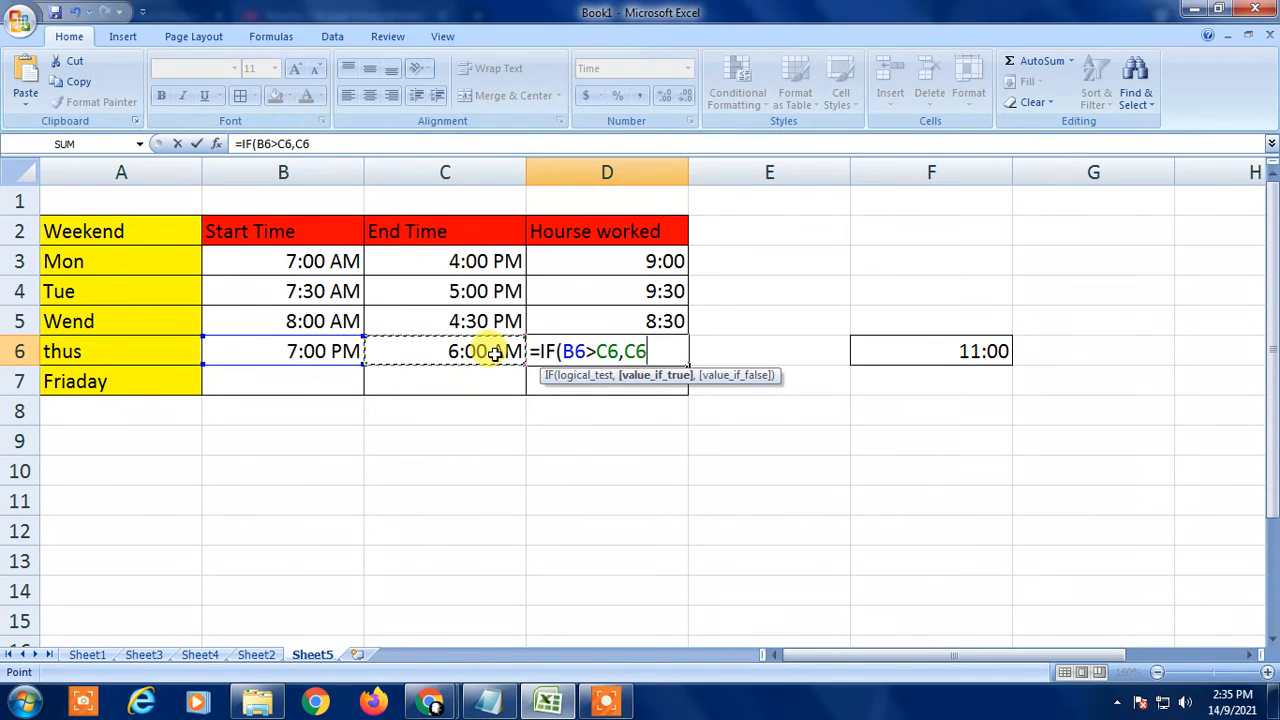
type("+1")
key("Left")
key("Left")
key("Right")
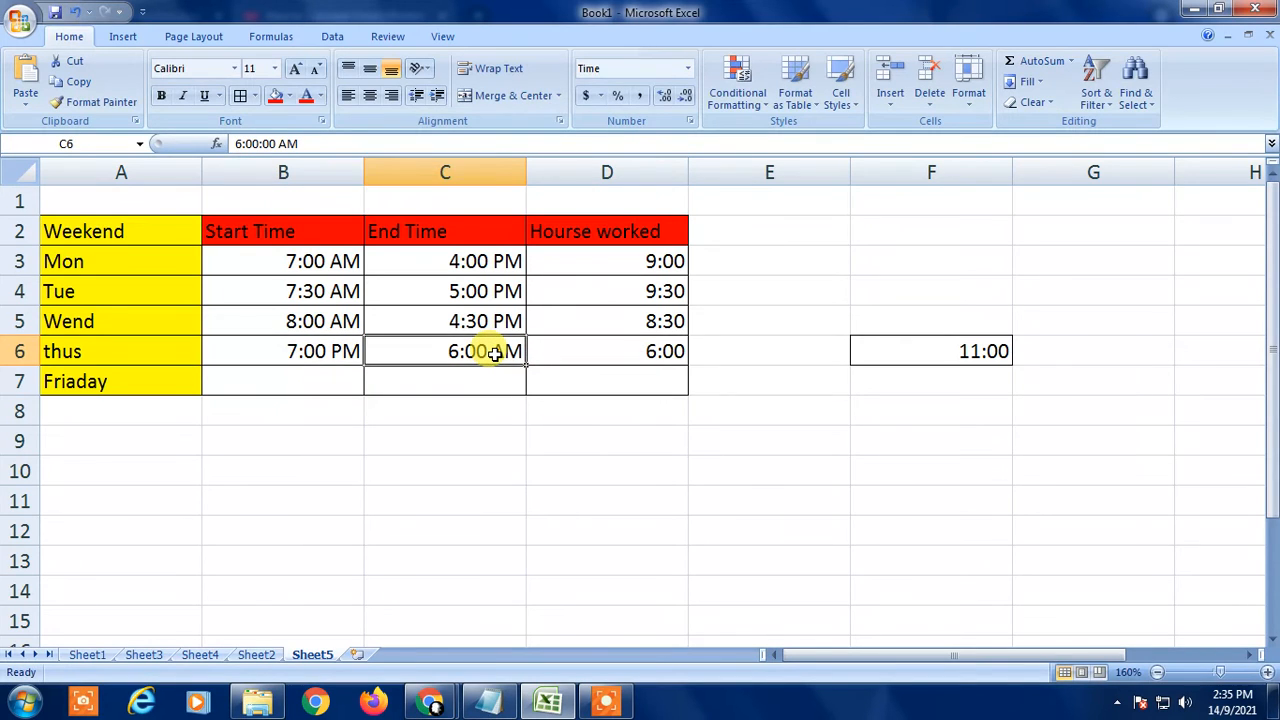
key("Right")
key("F2")
key("BackSpace")
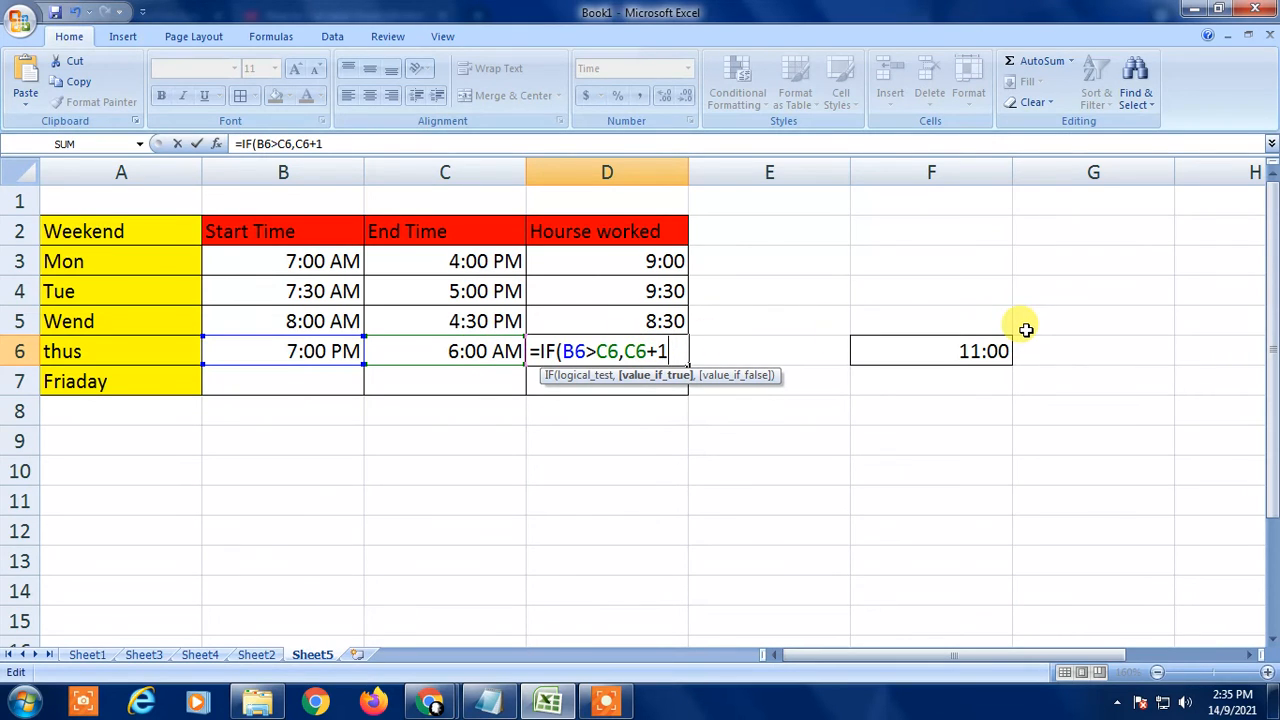
key("F2")
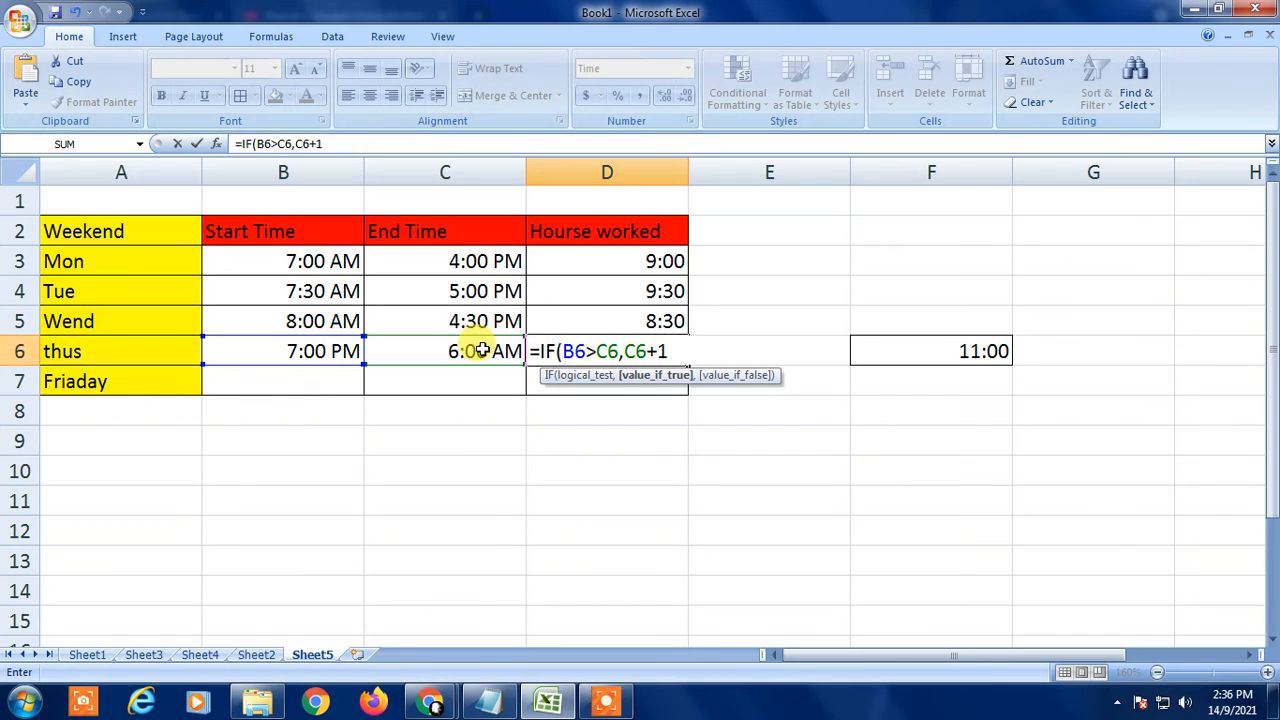
Finish the IF formula in D6 with C6 as the value-if-false argument, subtract B6 from its result, and enter it.
type(",")
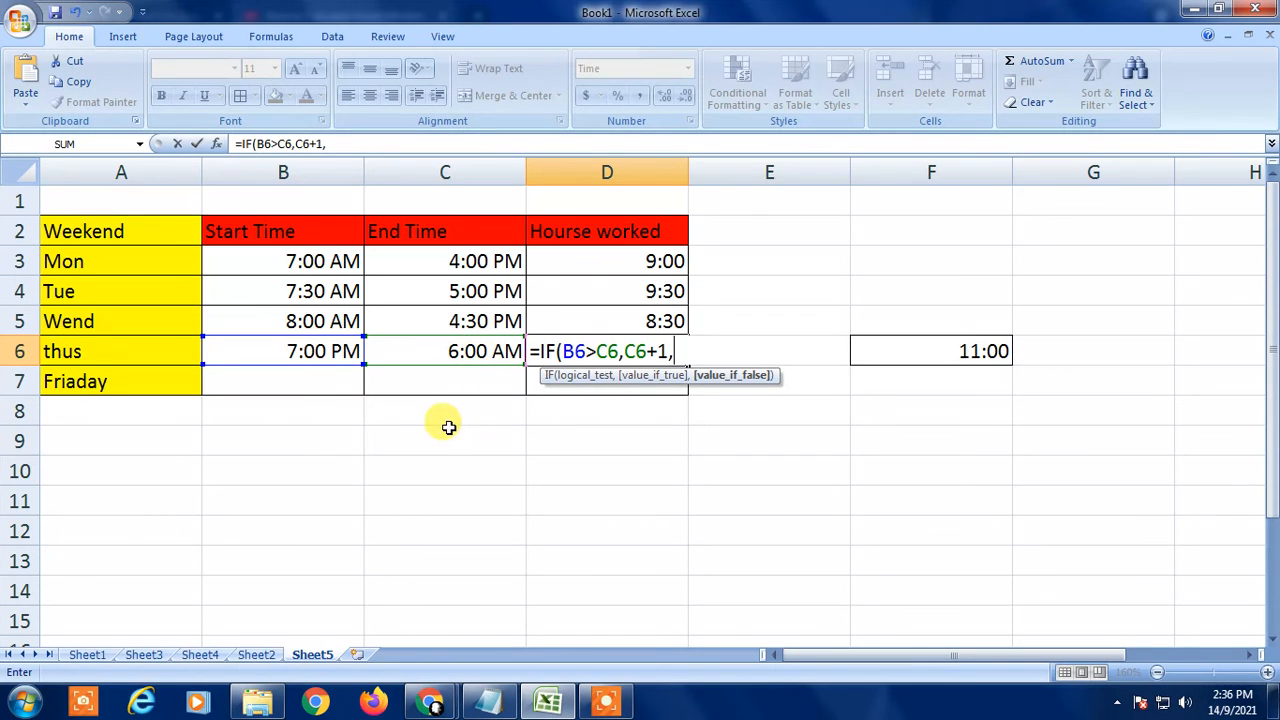
left_click(480, 351)
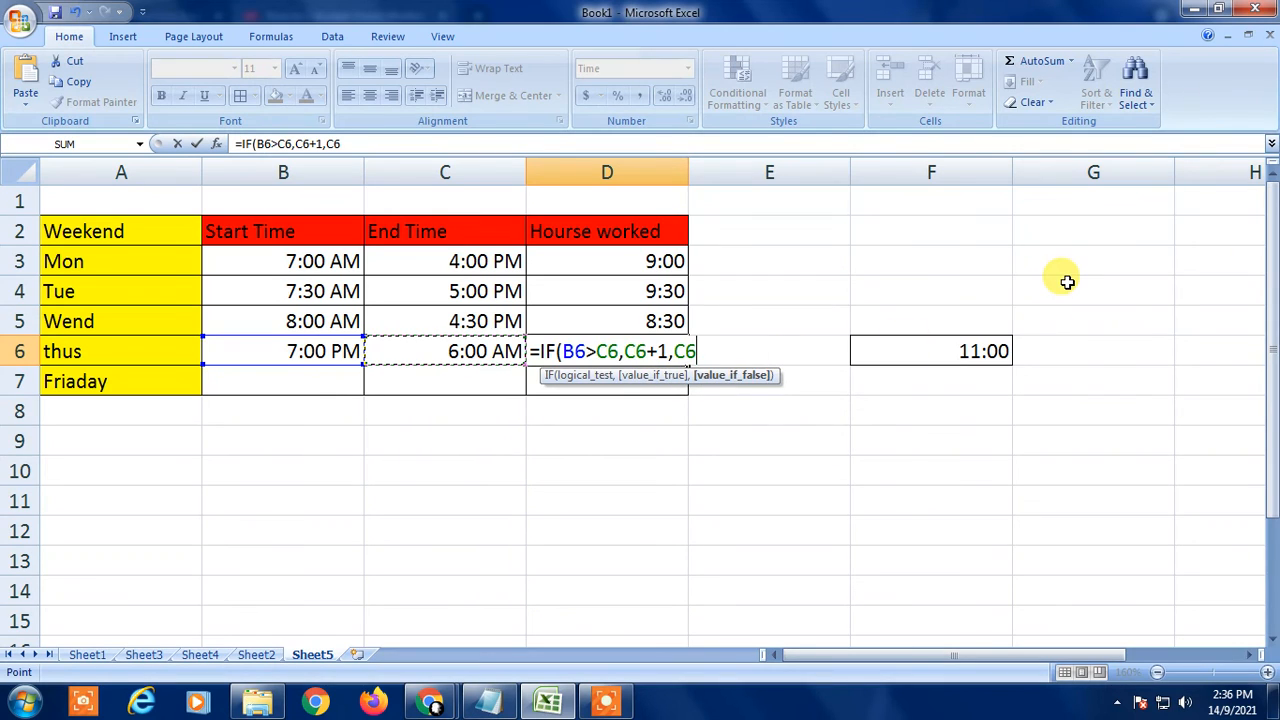
type(")-")
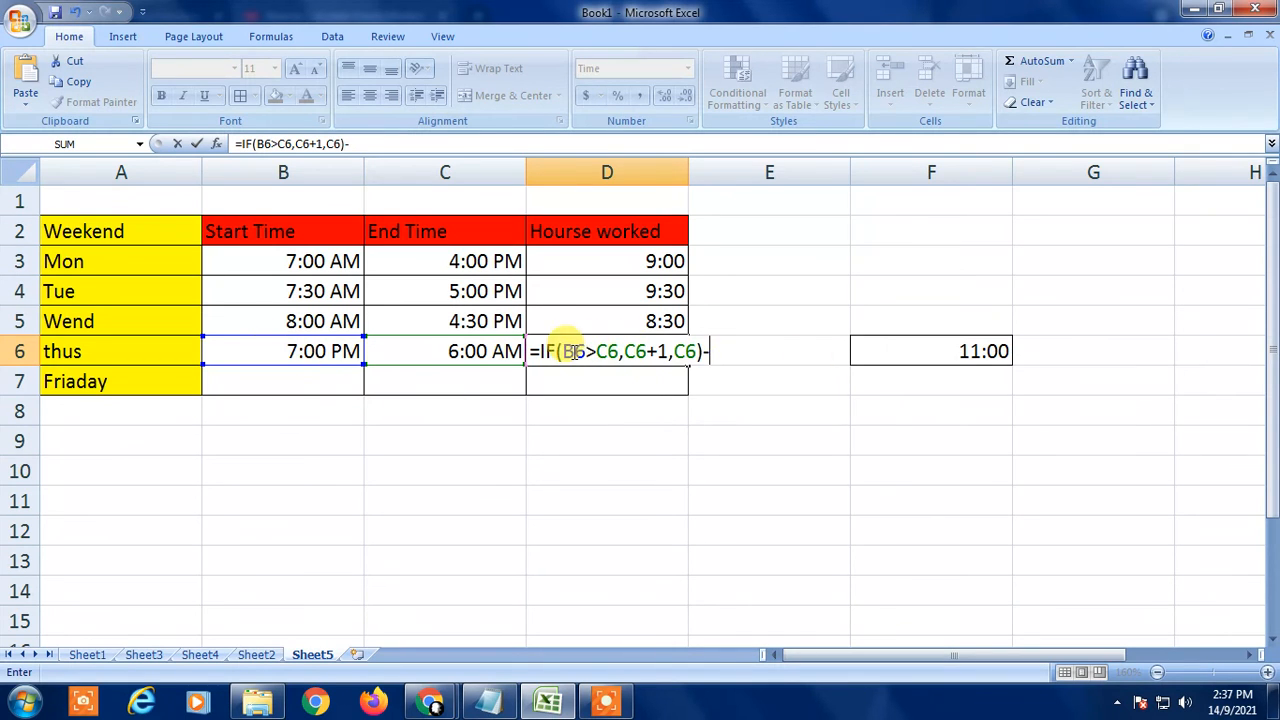
left_click(328, 354)
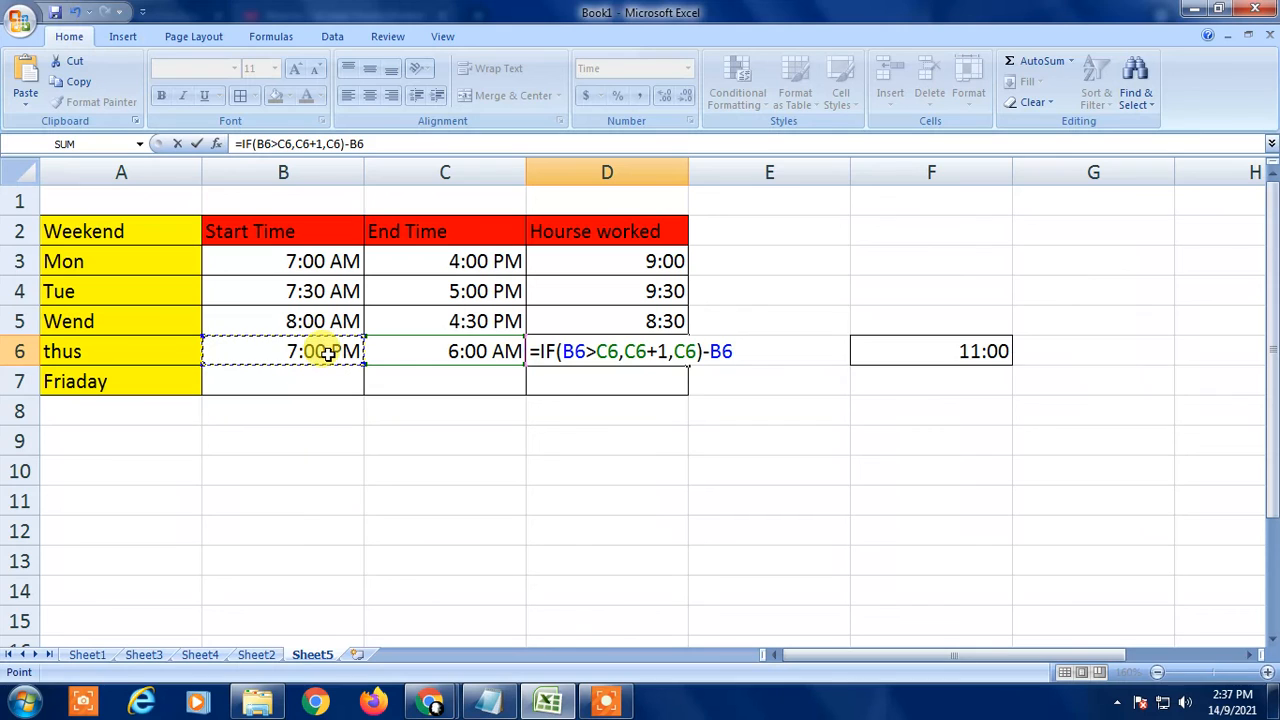
key("Return")
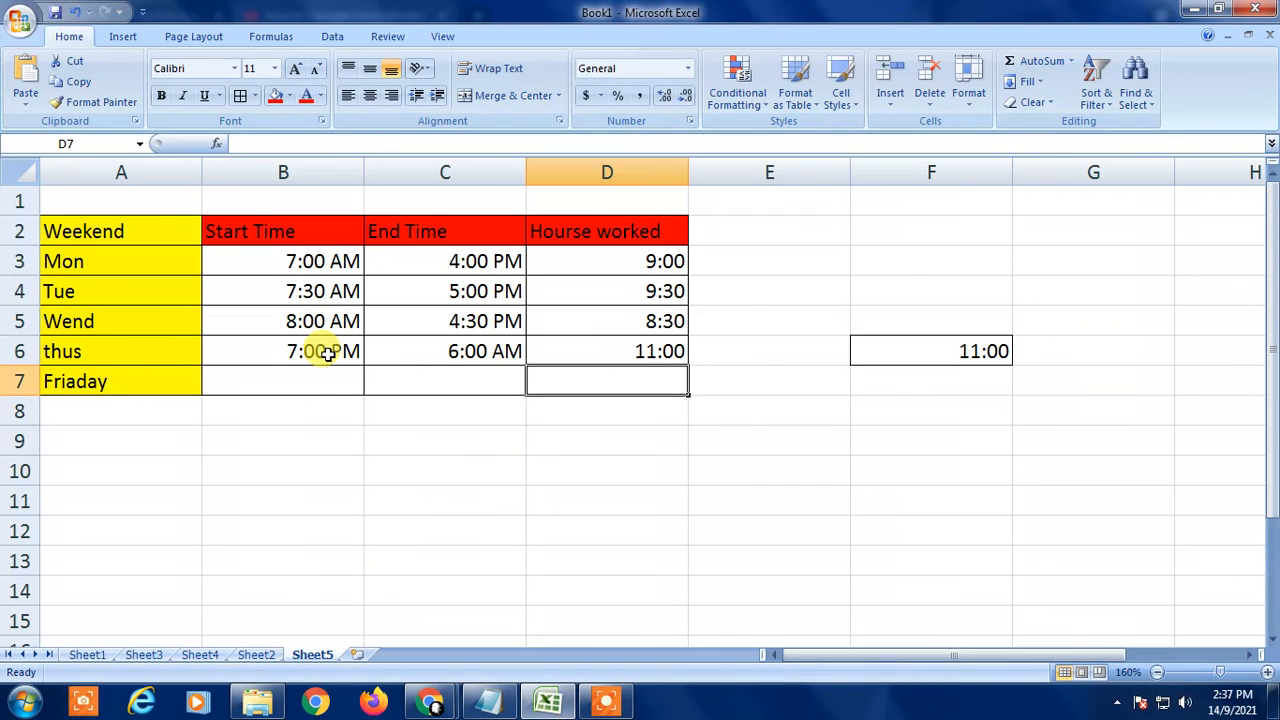
Review the completed overnight-shift formula in D6 of the "thus" row, then show the Windows desktop.
left_click(633, 358)
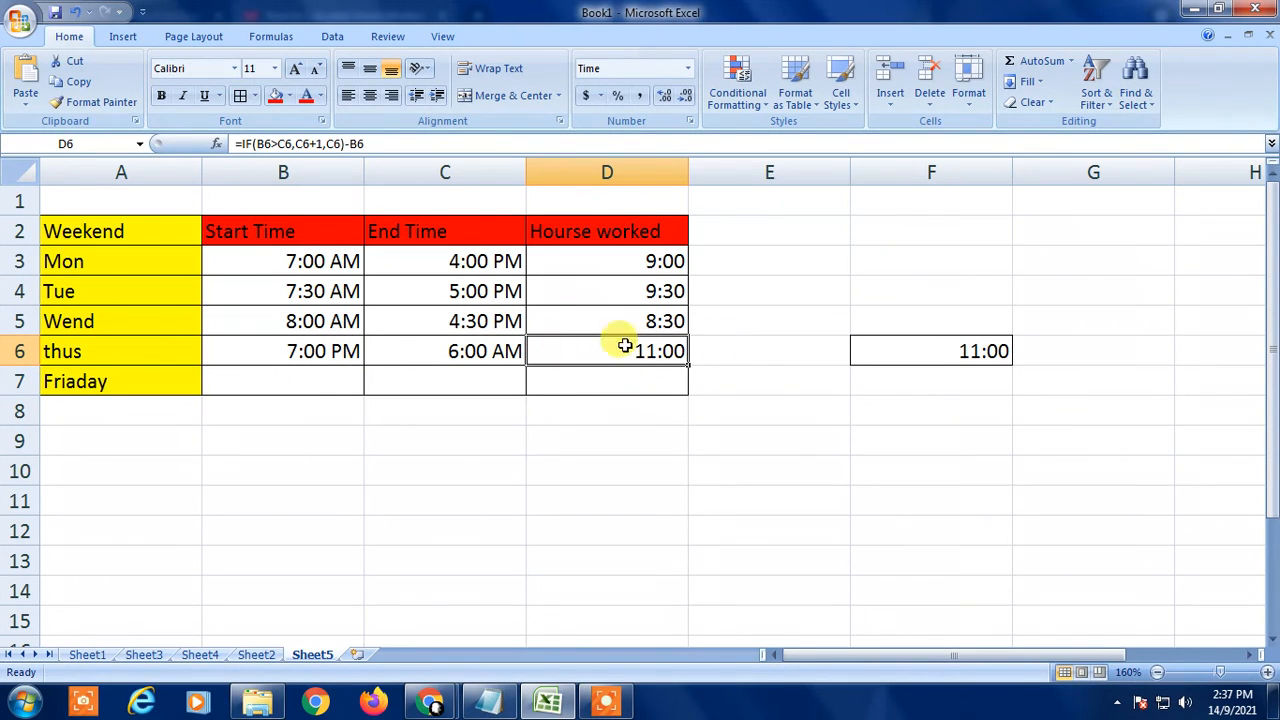
left_click(346, 393)
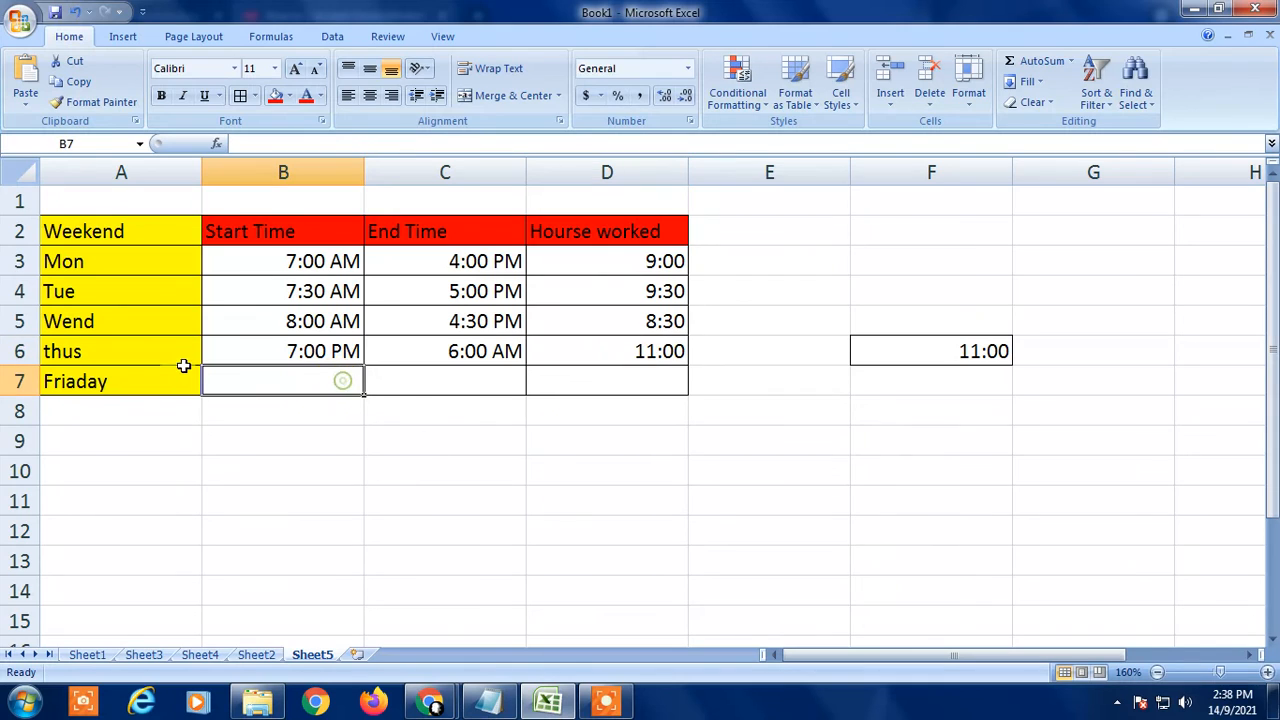
left_click(622, 352)
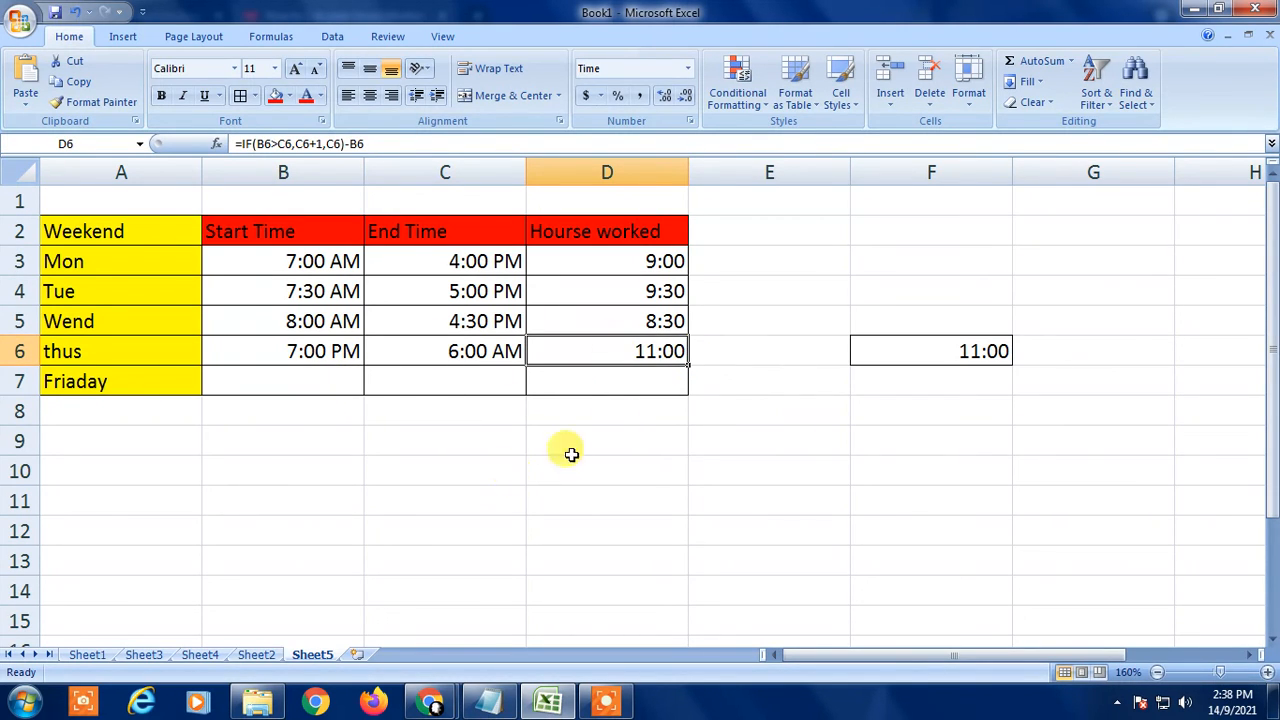
left_click(645, 382)
key("super+d")
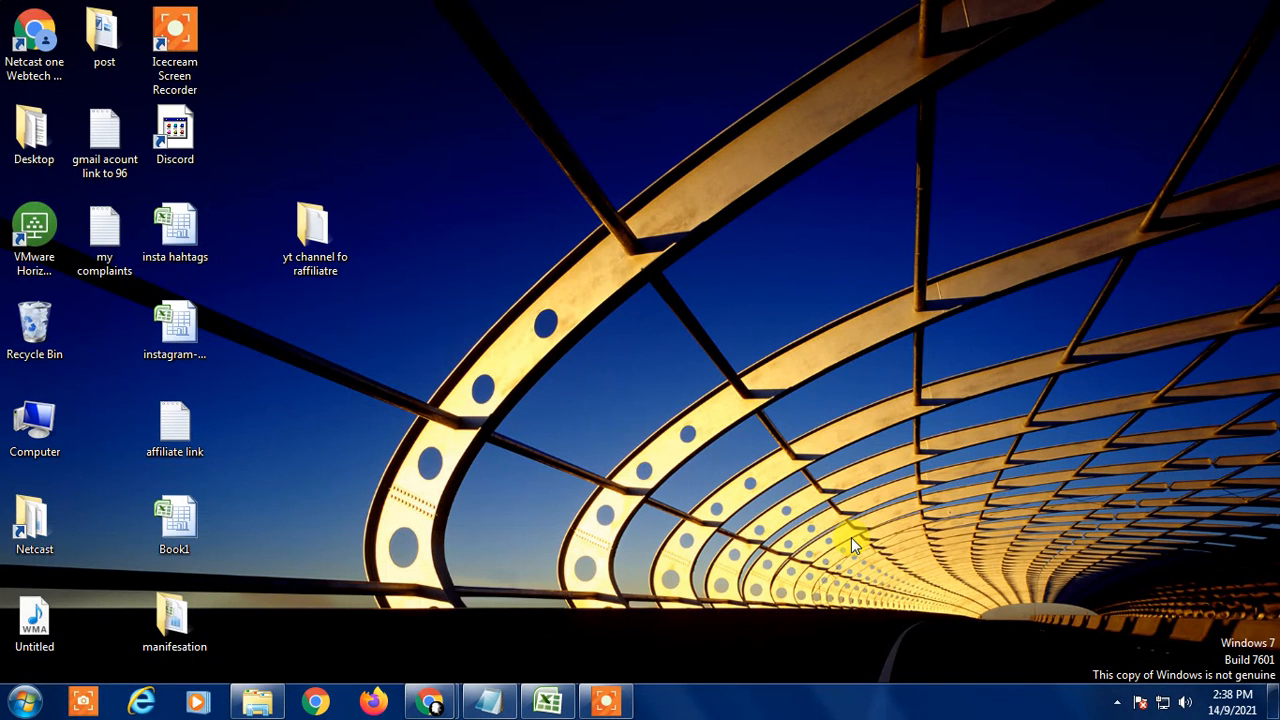